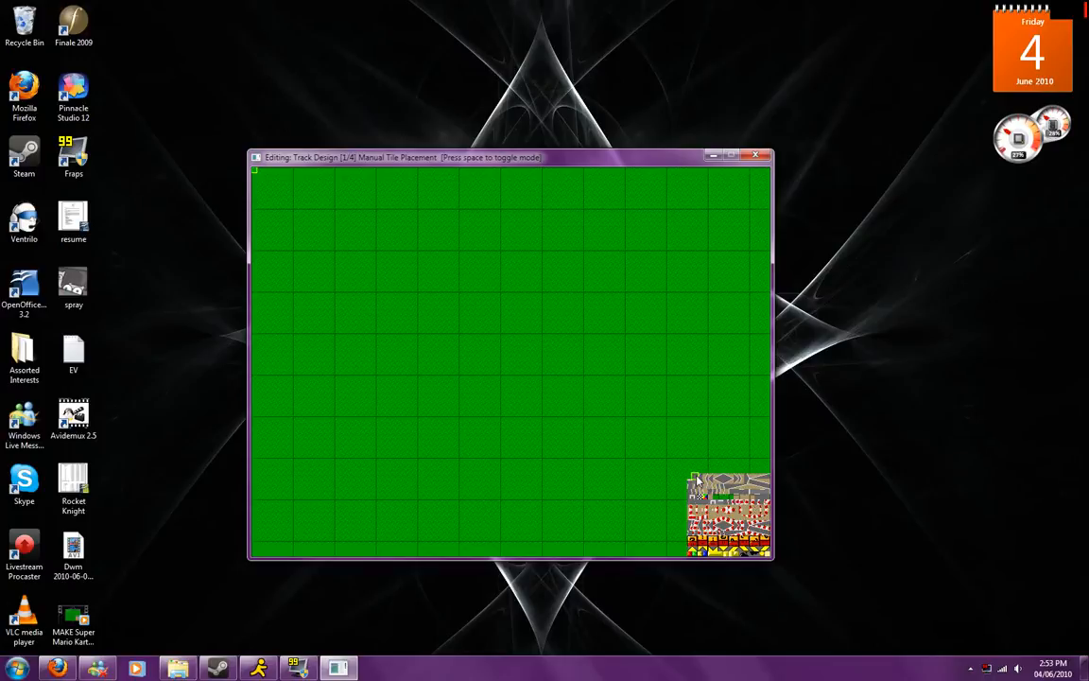
Examine the blank grass map and its grid at several zoom levels and positions
{"action": "scroll", "coordinate": [691, 468], "scroll_direction": "down", "scroll_amount": 2}
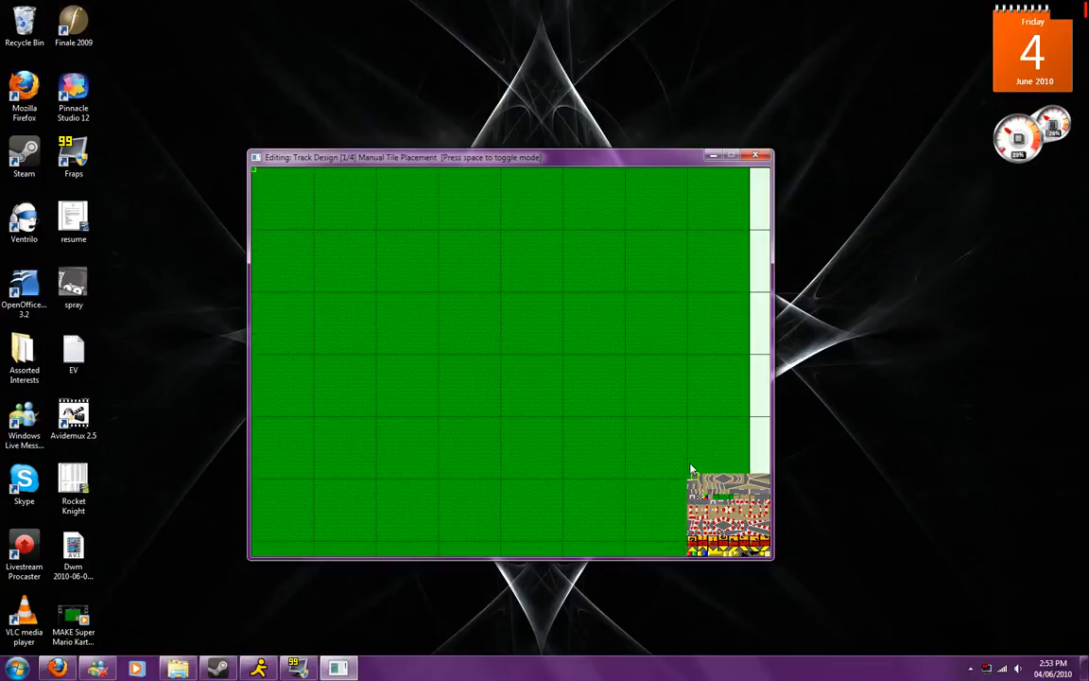
{"action": "scroll", "coordinate": [691, 468], "scroll_direction": "down", "scroll_amount": 2}
{"action": "key", "text": "Left"}
{"action": "key", "text": "Up"}
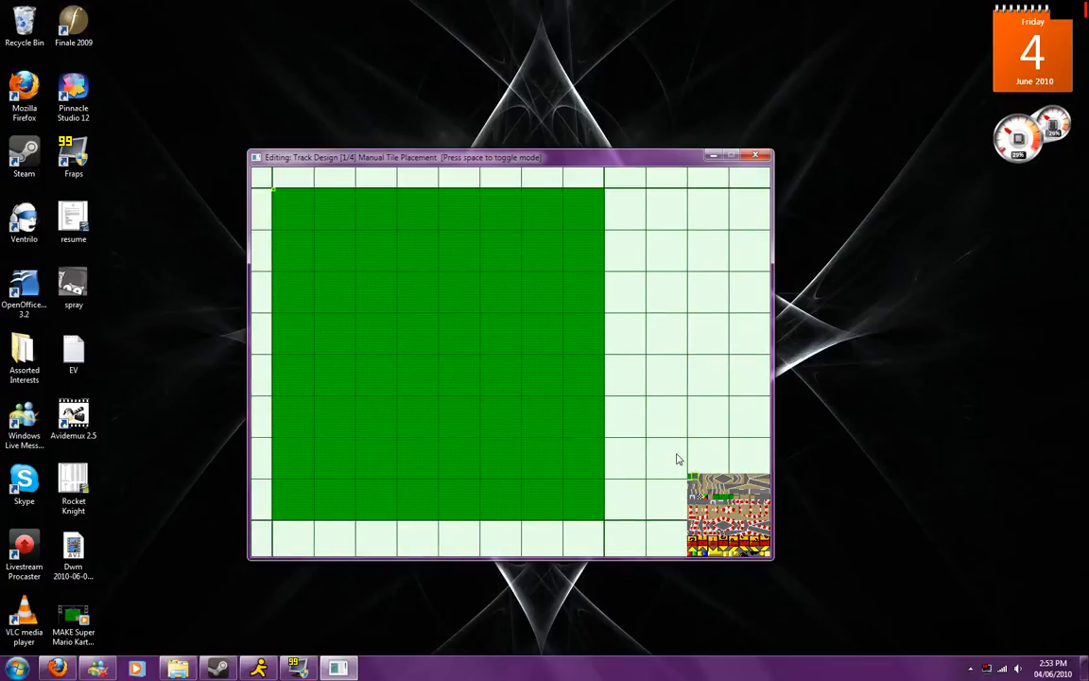
{"action": "key", "text": "Left"}
{"action": "key", "text": "Up"}
{"action": "key", "text": "Left"}
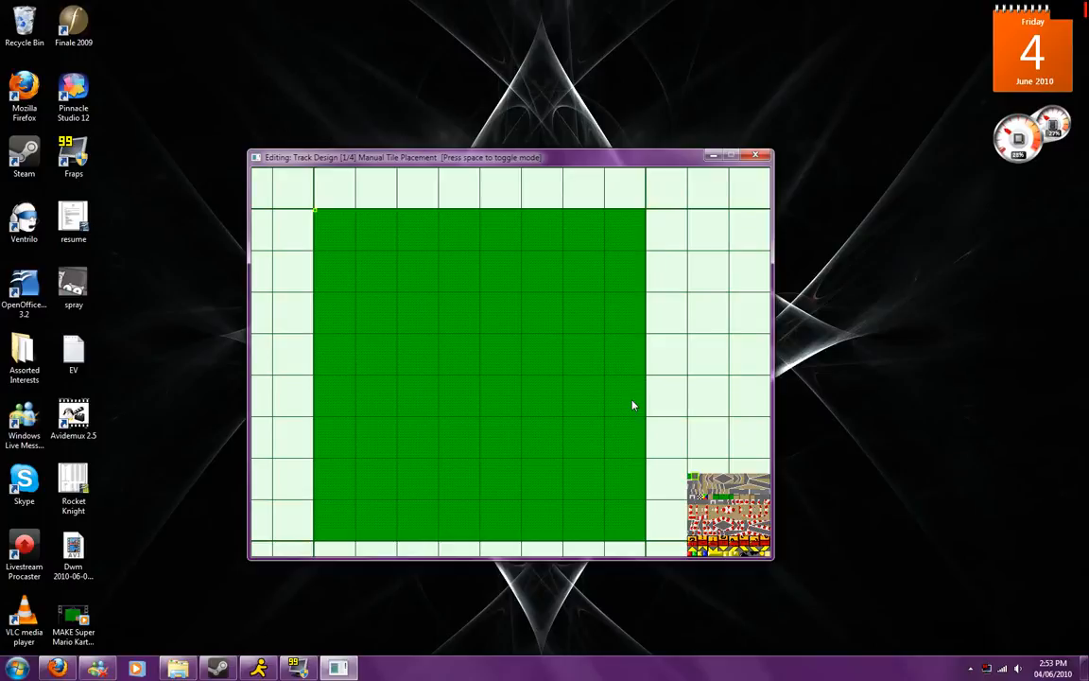
{"action": "key", "text": "Left"}
{"action": "key", "text": "Up"}
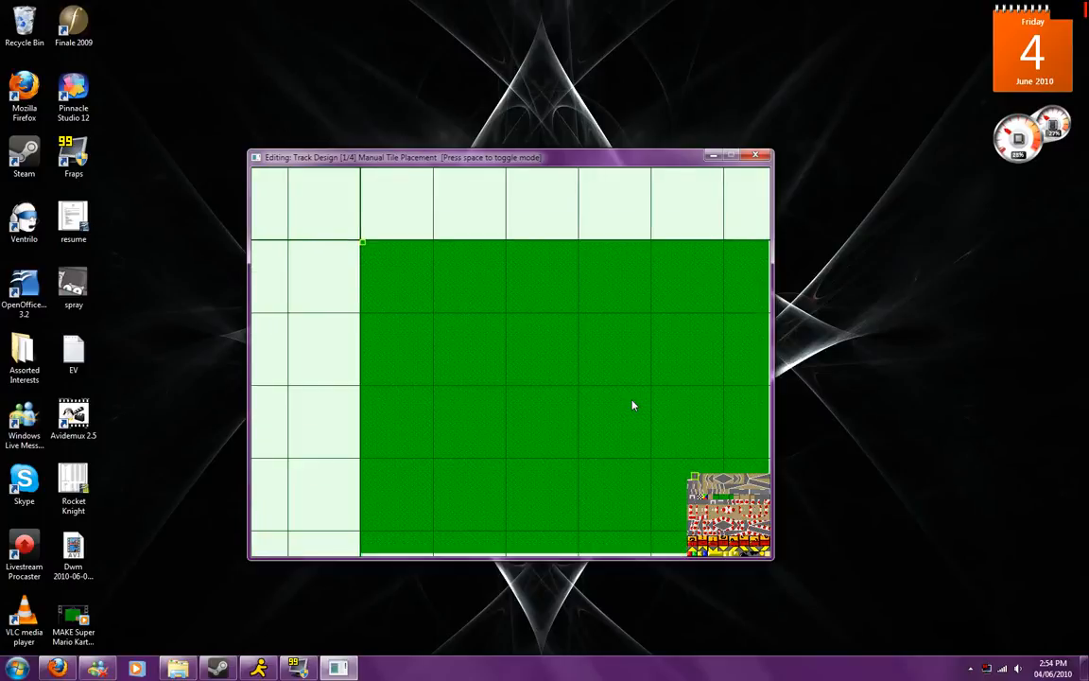
{"action": "scroll", "coordinate": [632, 400], "scroll_direction": "up", "scroll_amount": 1}
{"action": "scroll", "coordinate": [631, 400], "scroll_direction": "down", "scroll_amount": 1}
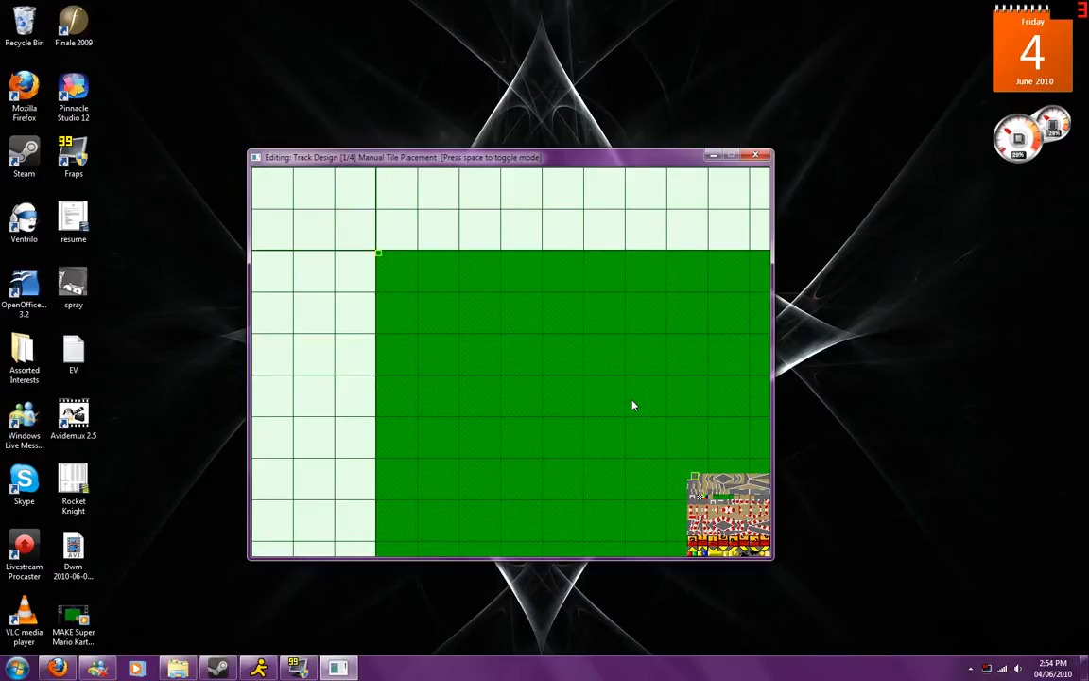
{"action": "scroll", "coordinate": [632, 400], "scroll_direction": "up", "scroll_amount": 2}
{"action": "scroll", "coordinate": [632, 400], "scroll_direction": "up", "scroll_amount": 1}
{"action": "key", "text": "Left"}
{"action": "key", "text": "Left"}
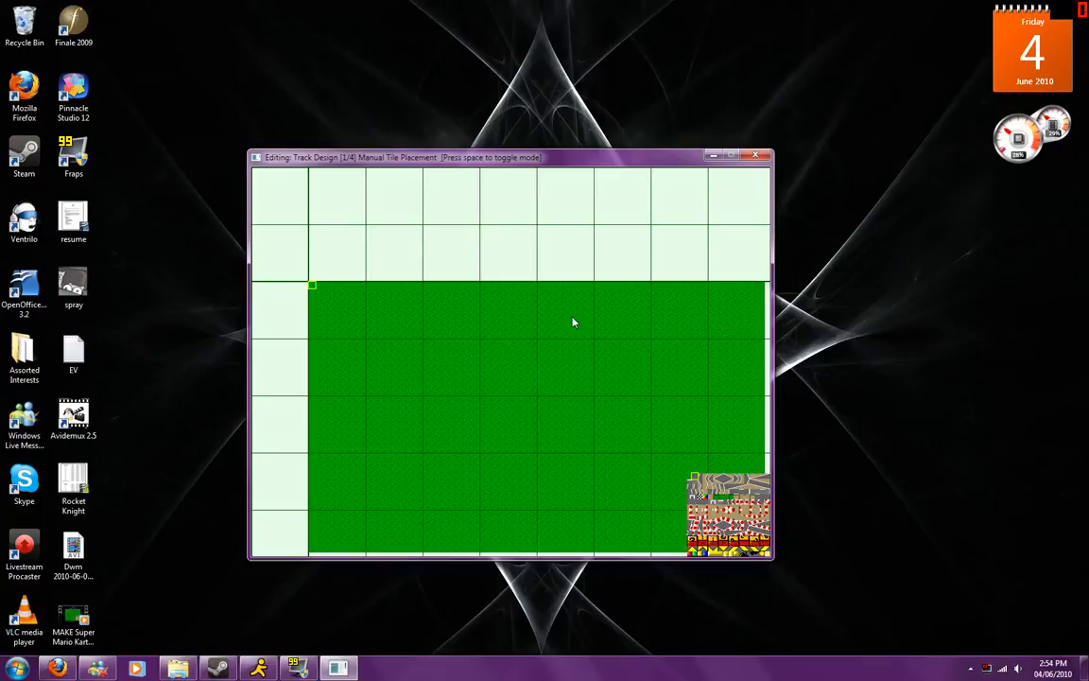
Outline the map's upper-left grid square with grey road tiles and fill it solid
{"action": "left_click", "coordinate": [362, 338]}
{"action": "key", "text": "Left"}
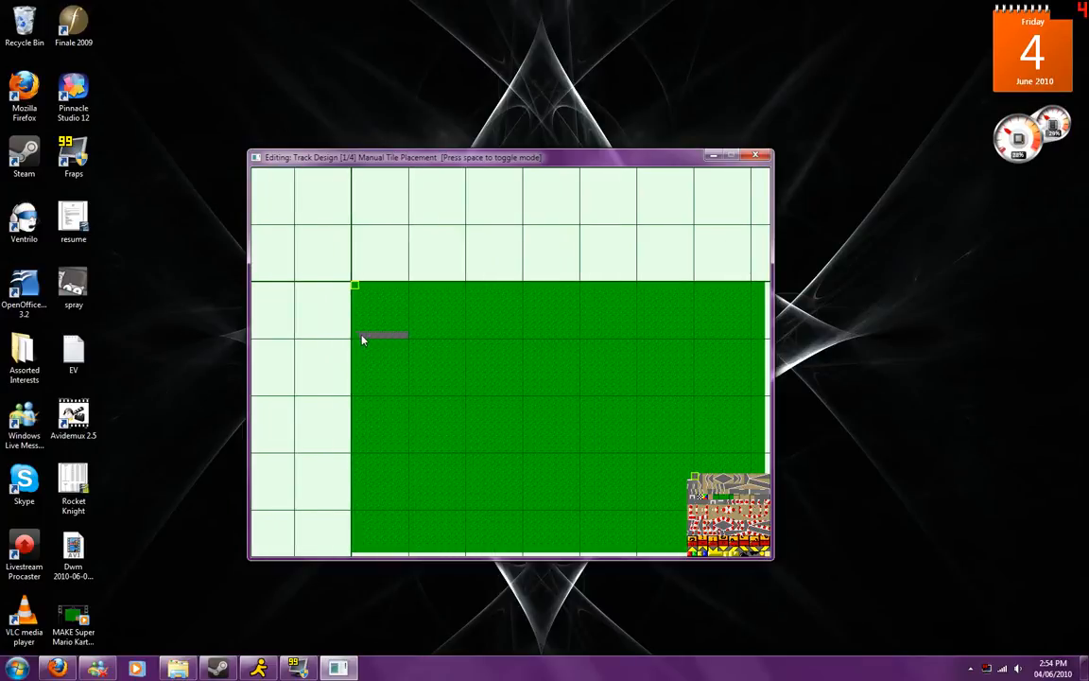
{"action": "left_click", "coordinate": [412, 331]}
{"action": "key", "text": "Up"}
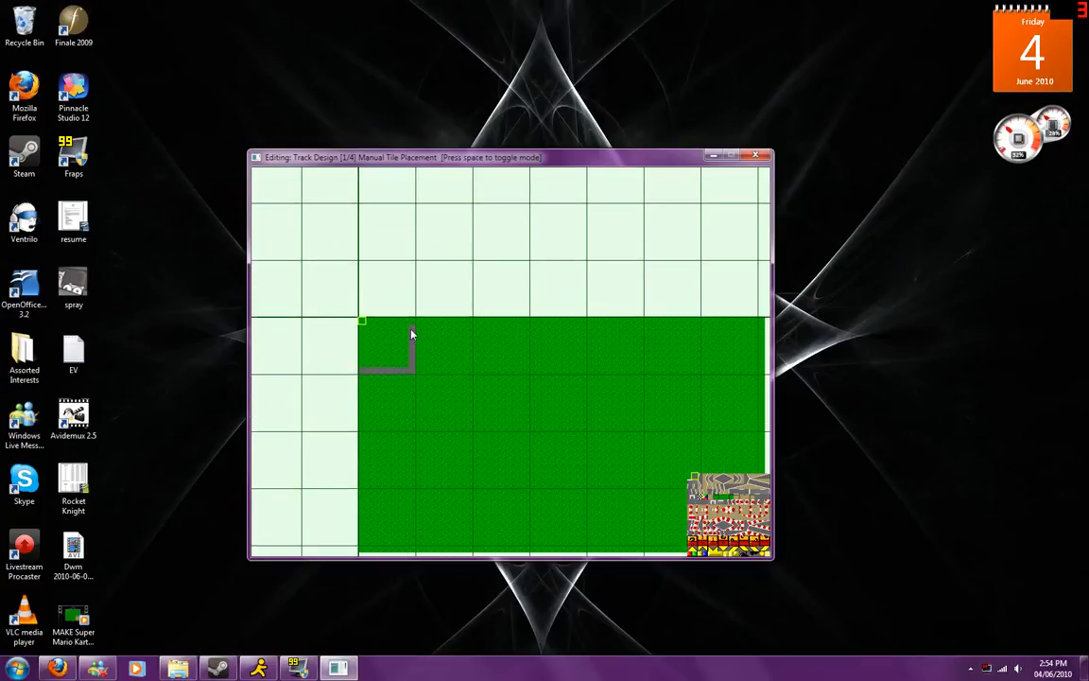
{"action": "mouse_move", "coordinate": [685, 473]}
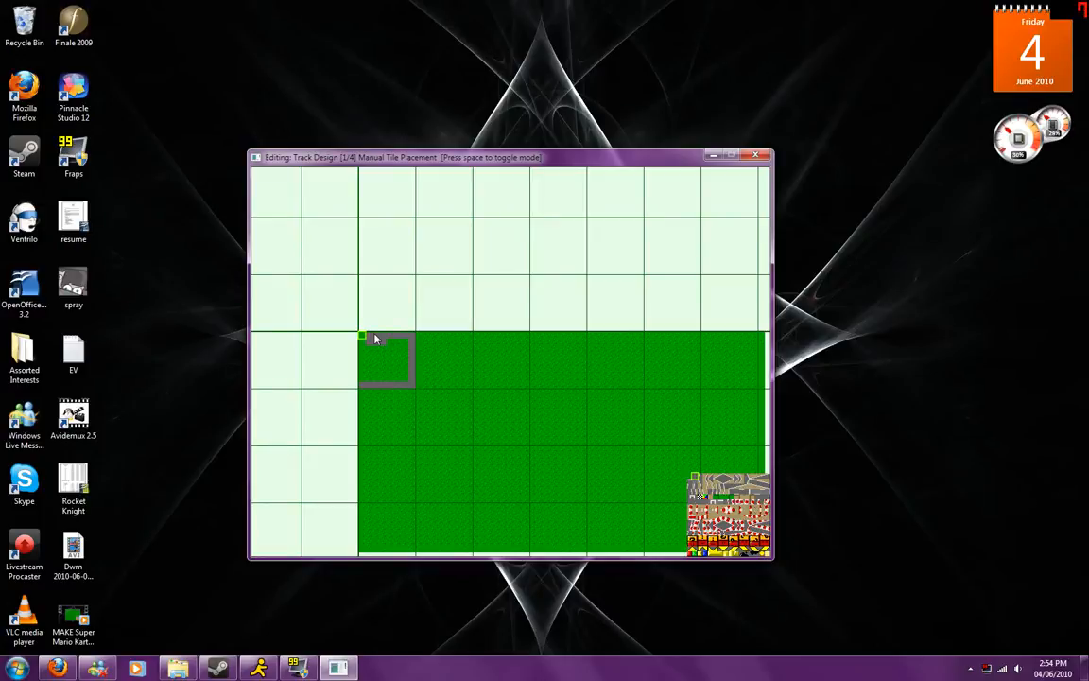
{"action": "left_click_drag", "start_coordinate": [374, 333], "coordinate": [362, 377]}
{"action": "left_click", "coordinate": [377, 372]}
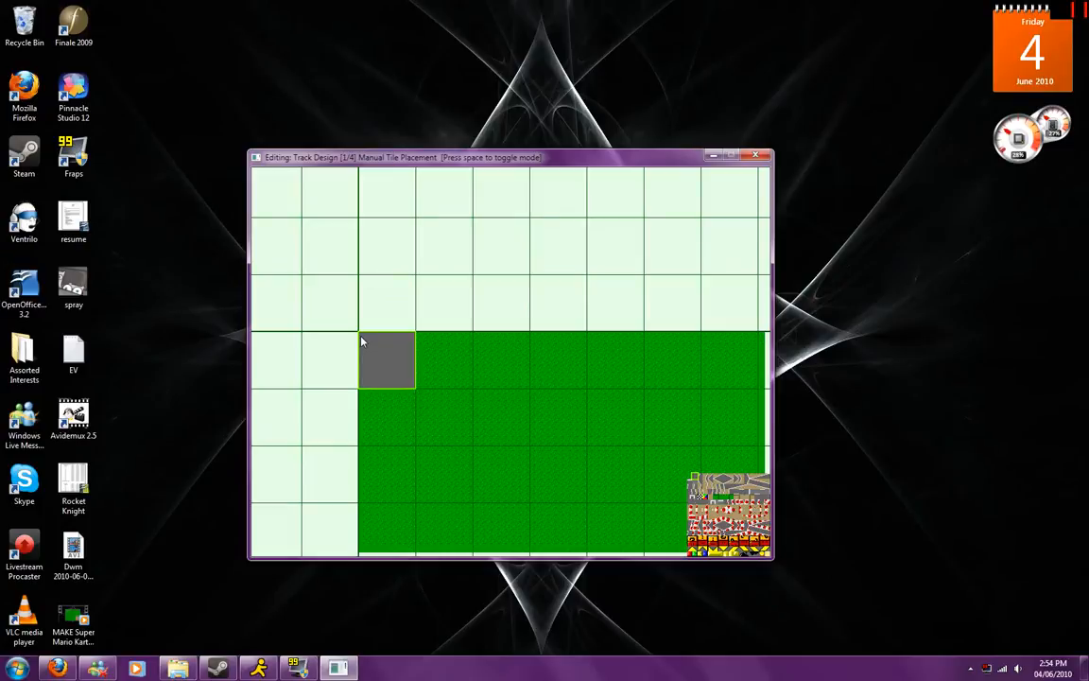
Pick up the filled grey road square as a multi-tile stamp
{"action": "right_click", "coordinate": [415, 376]}
{"action": "key", "text": "Down"}
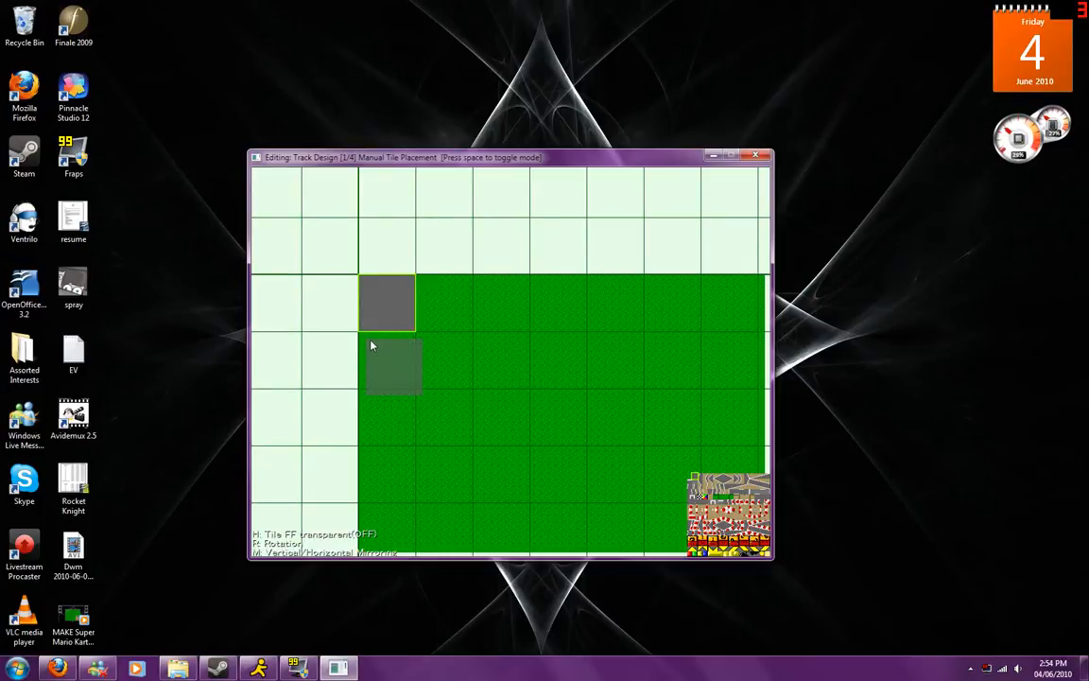
{"action": "key", "text": "Right"}
{"action": "key", "text": "Right"}
{"action": "key", "text": "Right"}
{"action": "key", "text": "Down"}
{"action": "key", "text": "Down"}
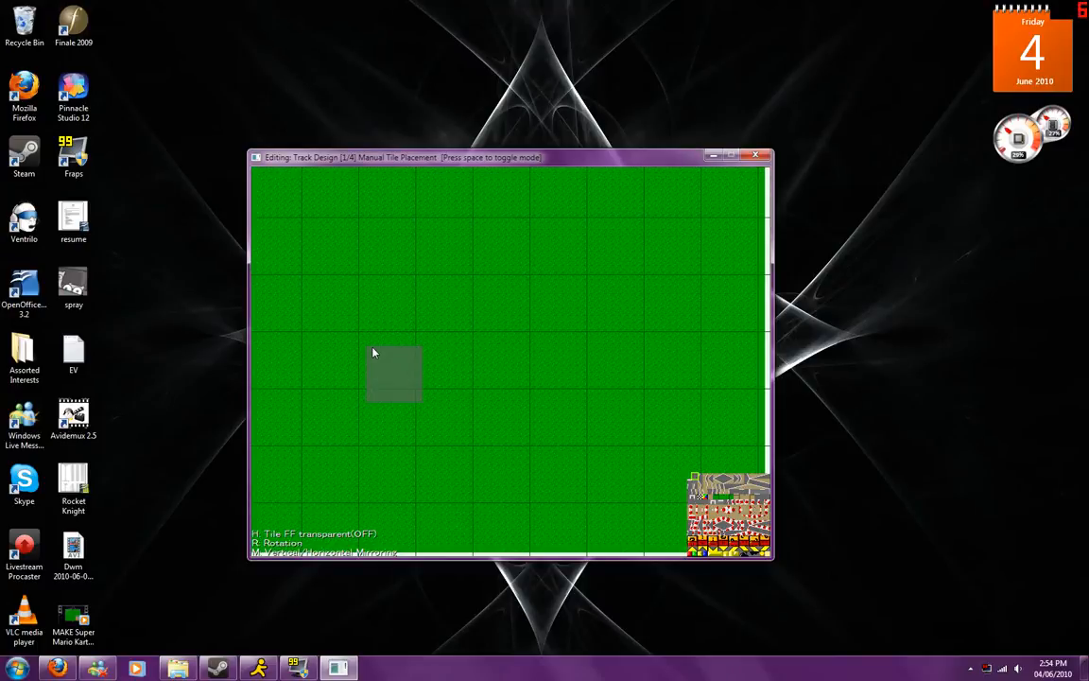
{"action": "scroll", "coordinate": [373, 351], "scroll_direction": "down", "scroll_amount": 1}
{"action": "scroll", "coordinate": [372, 347], "scroll_direction": "down", "scroll_amount": 4}
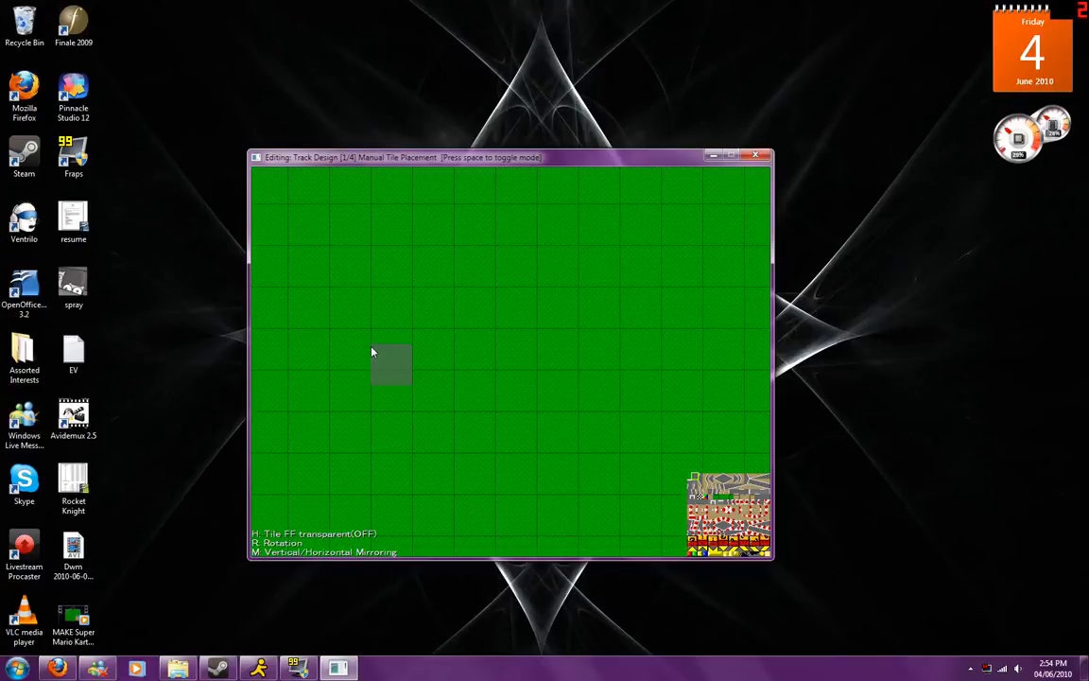
{"action": "scroll", "coordinate": [371, 352], "scroll_direction": "down", "scroll_amount": 3}
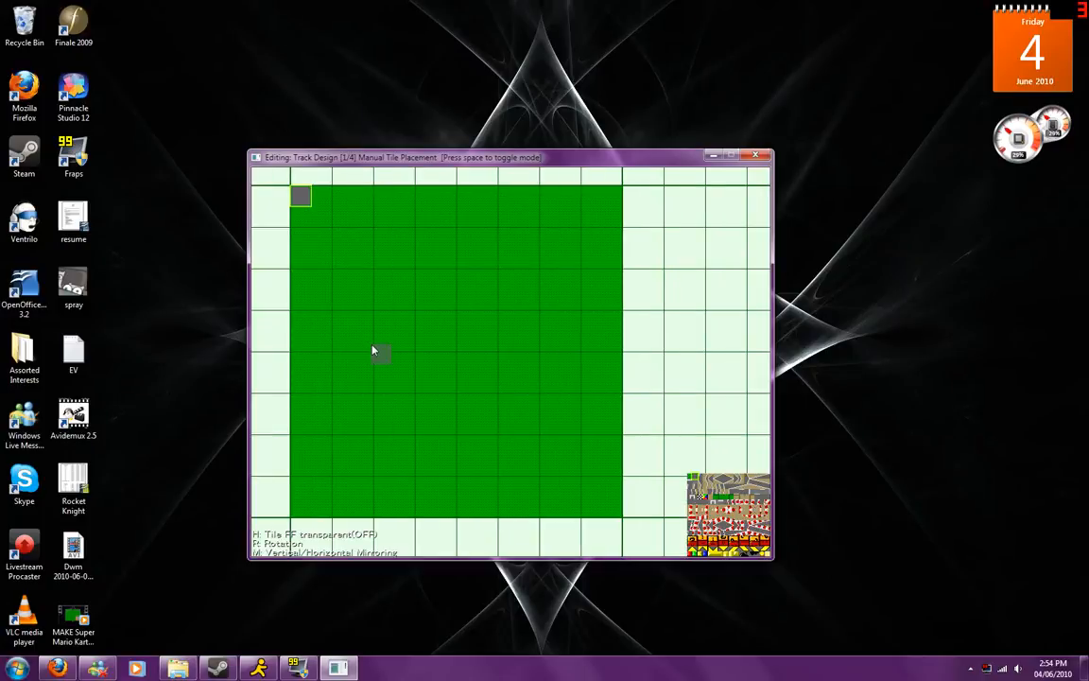
{"action": "scroll", "coordinate": [373, 352], "scroll_direction": "up", "scroll_amount": 2}
{"action": "scroll", "coordinate": [414, 399], "scroll_direction": "down", "scroll_amount": 2}
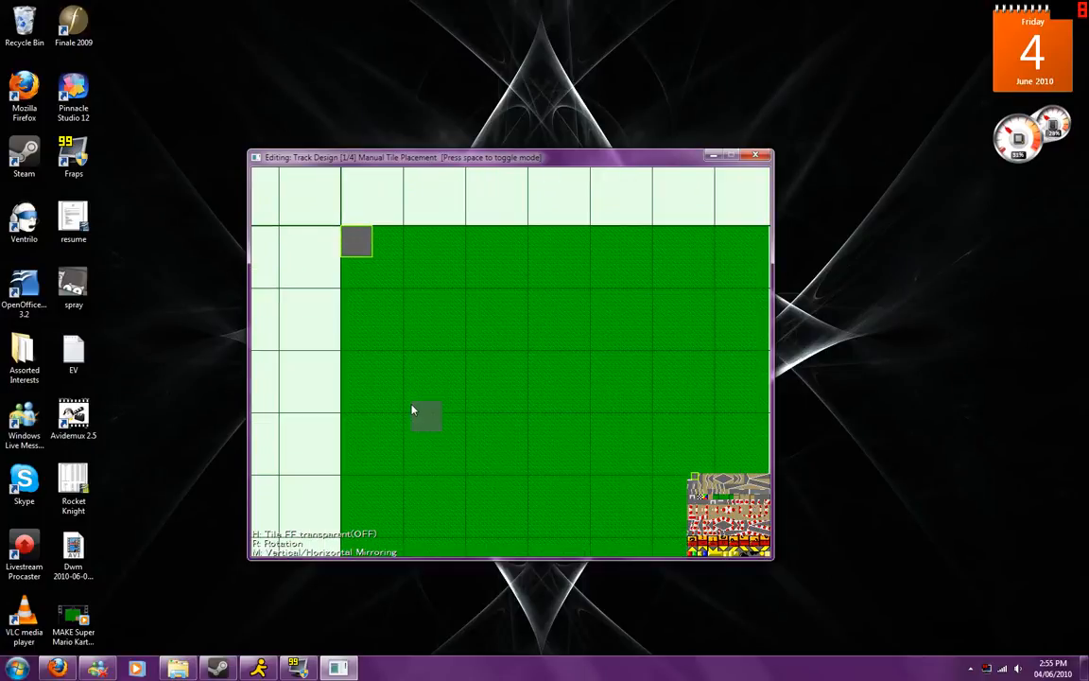
Stamp the grey road square repeatedly on open grass to form a quarter-turn curve spanning about three by three grid squares
{"action": "key", "text": "Down"}
{"action": "key", "text": "Down"}
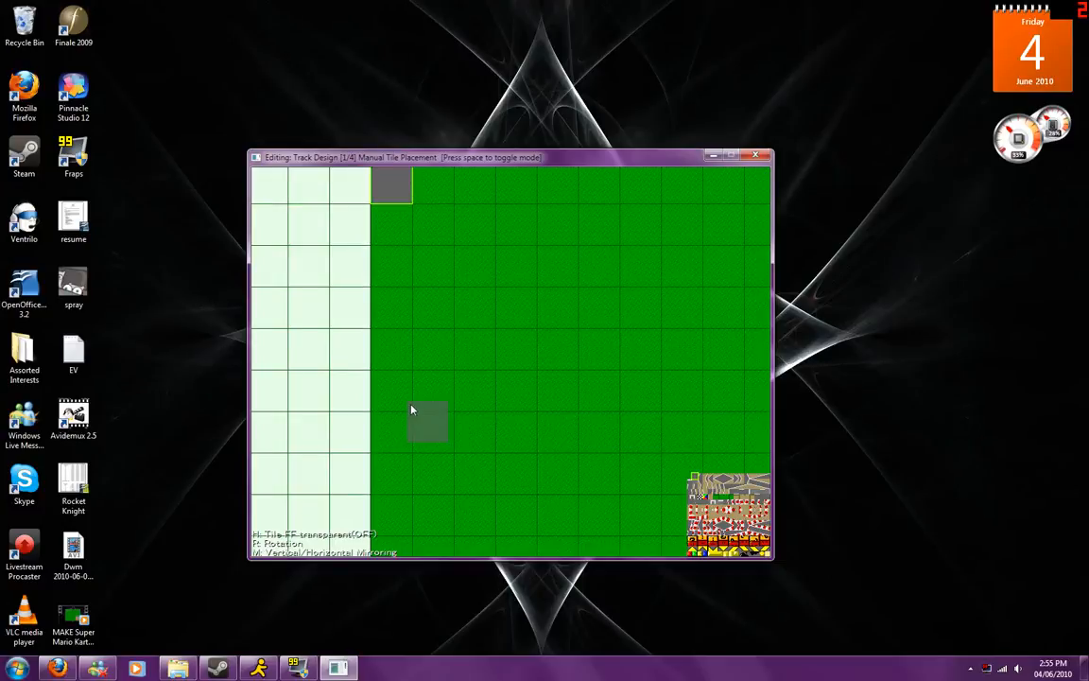
{"action": "key", "text": "Right"}
{"action": "key", "text": "Up"}
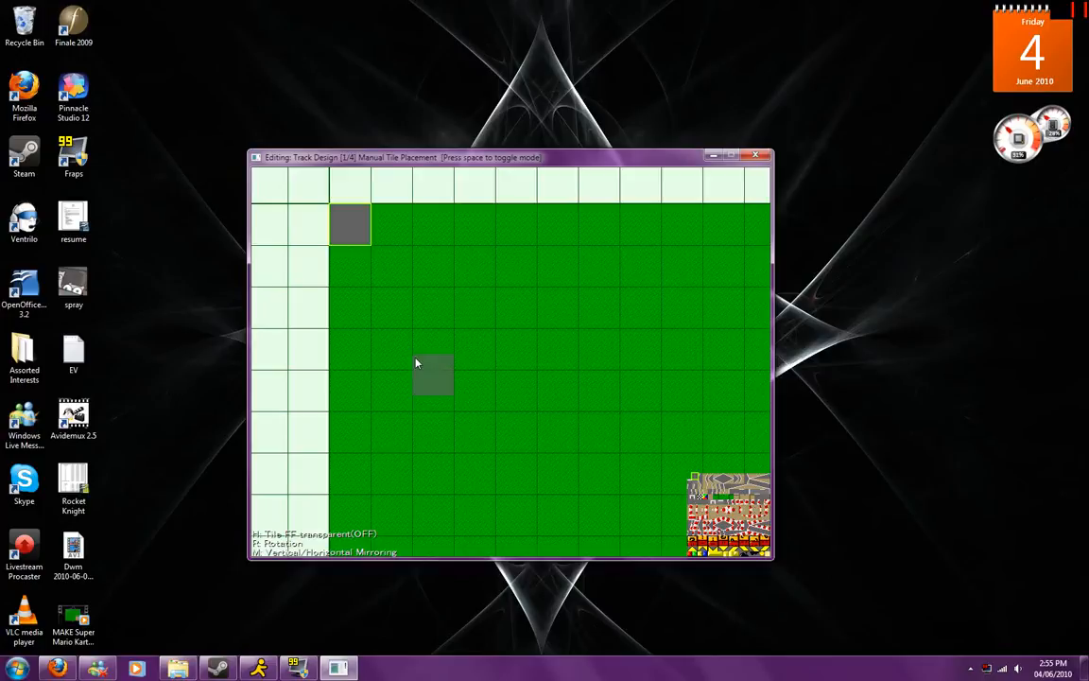
{"action": "key", "text": "Down"}
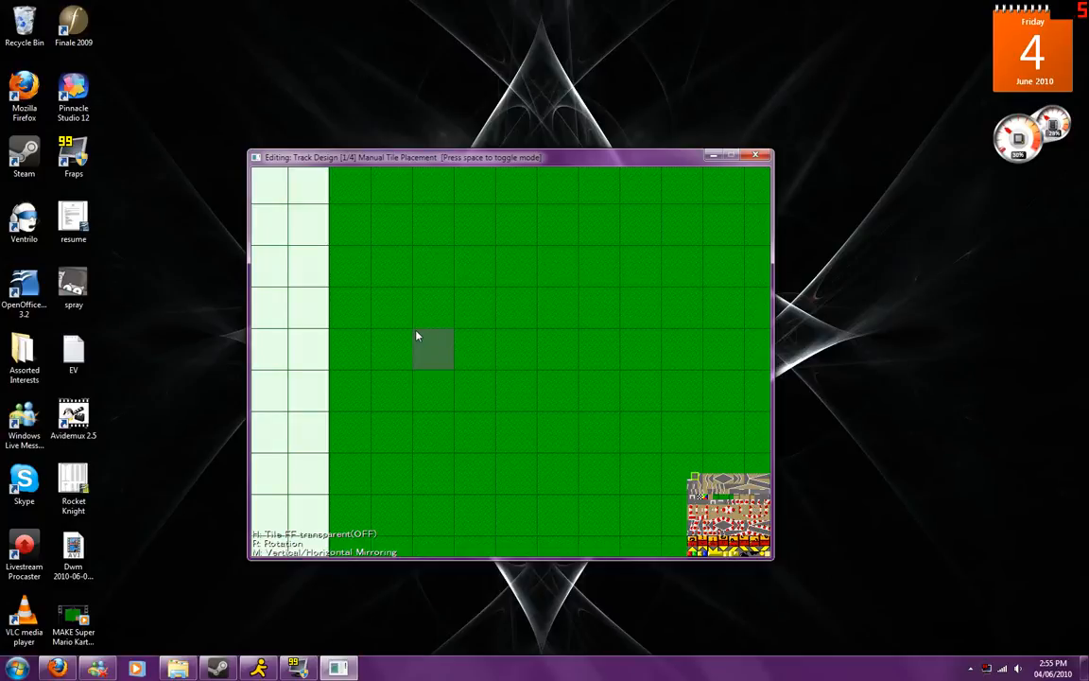
{"action": "scroll", "coordinate": [416, 336], "scroll_direction": "up", "scroll_amount": 2}
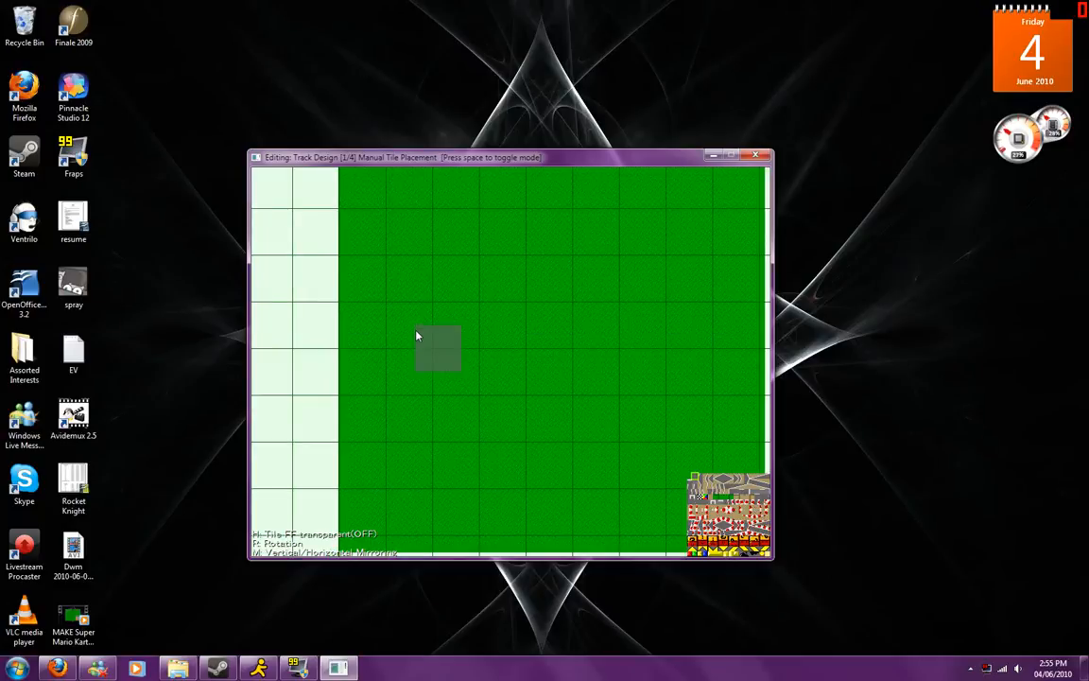
{"action": "left_click", "coordinate": [458, 375]}
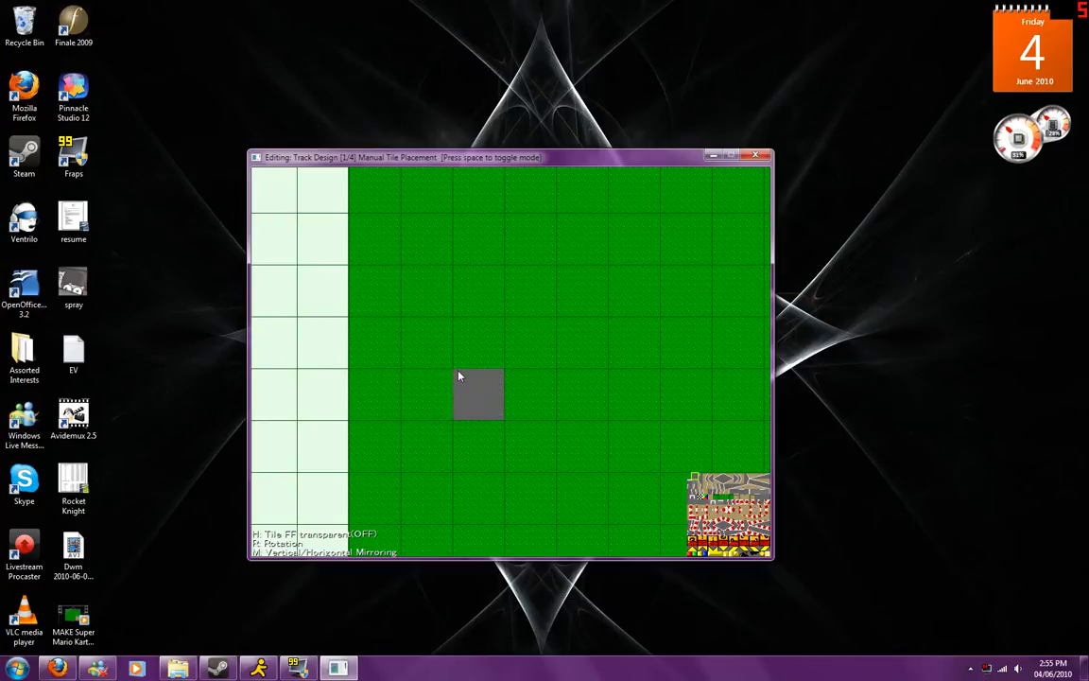
{"action": "left_click", "coordinate": [560, 271]}
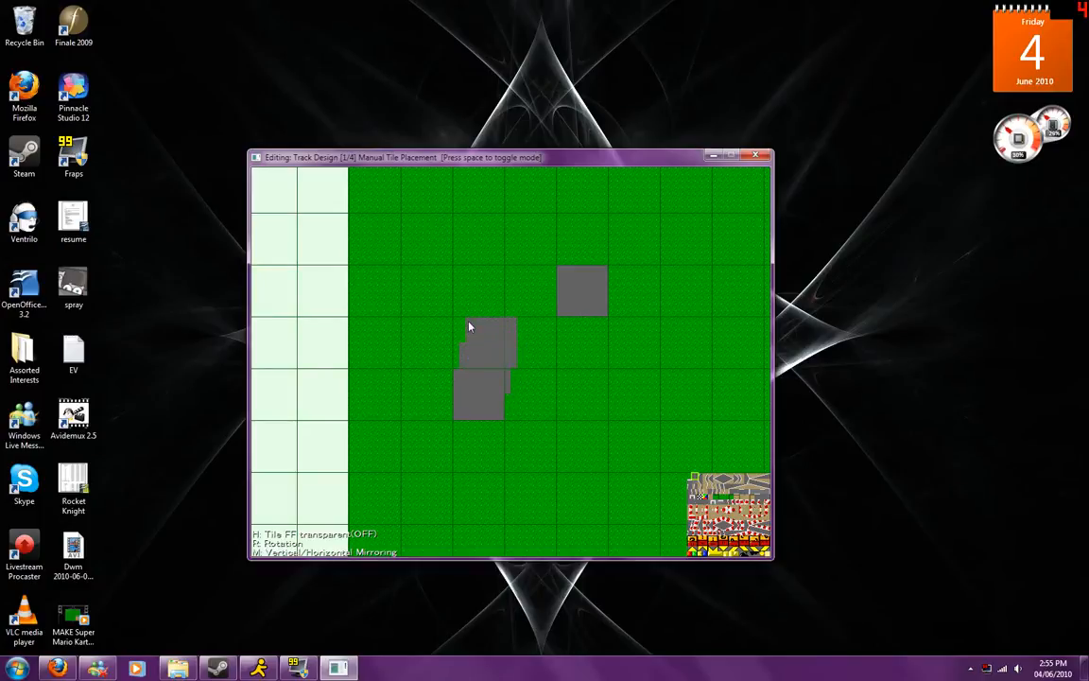
{"action": "left_click", "coordinate": [535, 282]}
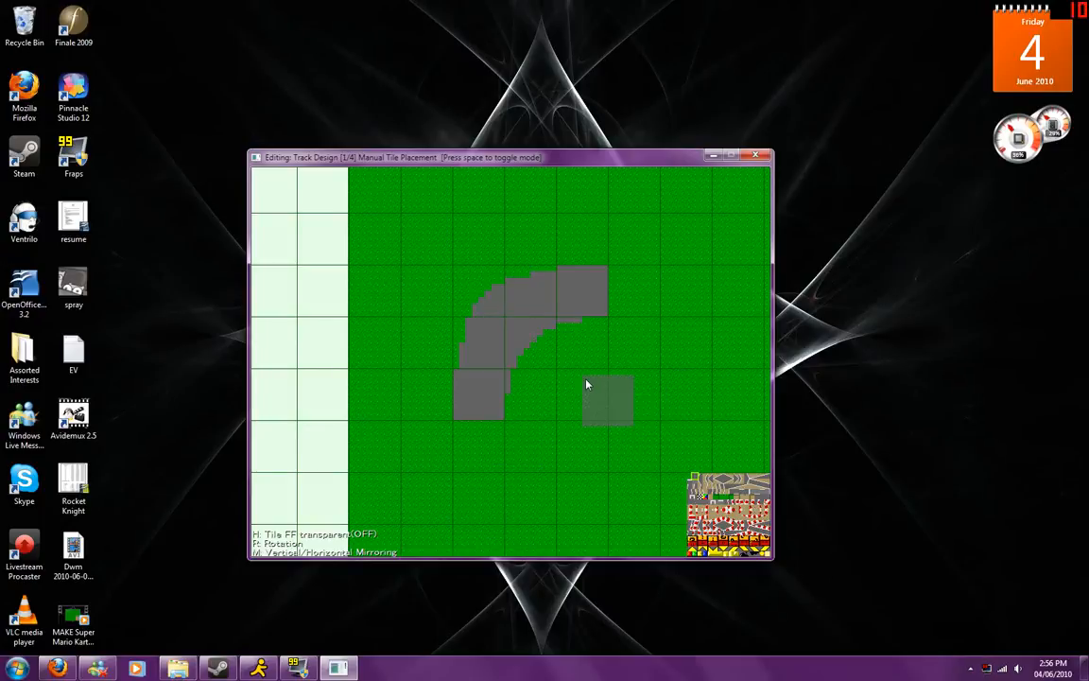
Change the map's background to mud and paint one solid grass grid square below the curve's inner side
{"action": "key", "text": "space"}
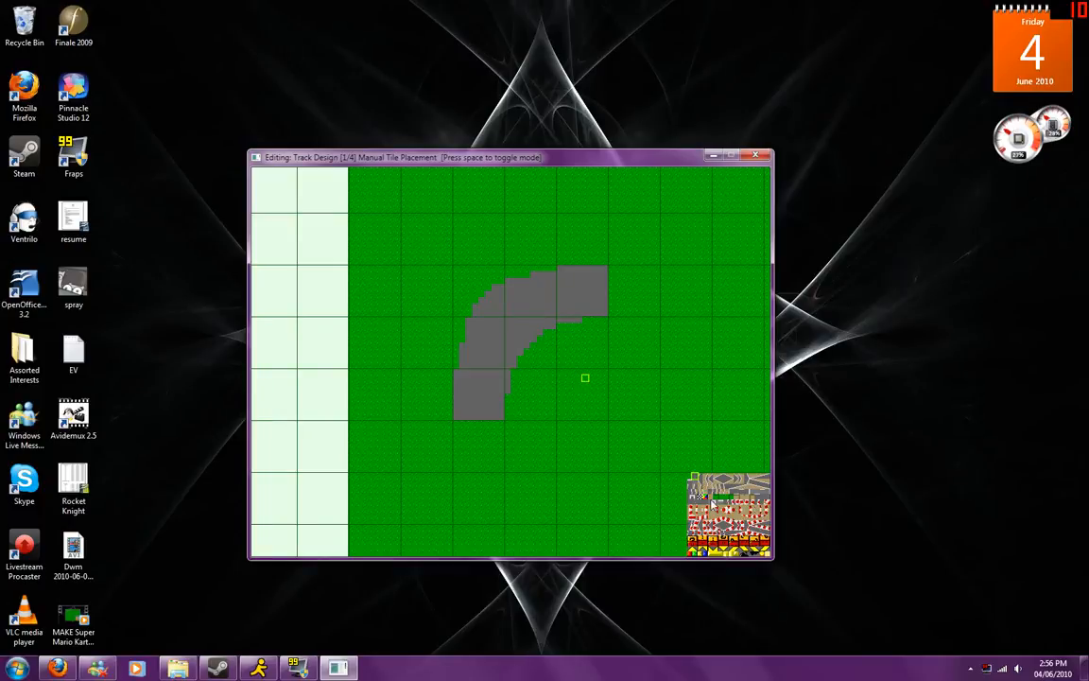
{"action": "left_click", "coordinate": [709, 497]}
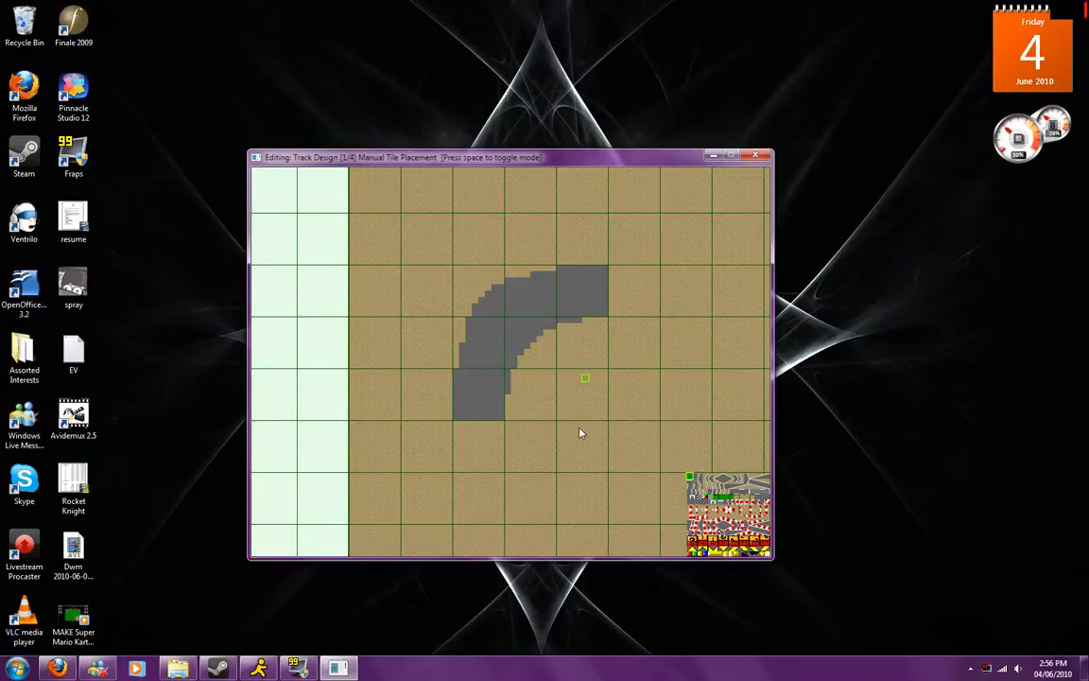
{"action": "key", "text": "Right"}
{"action": "key", "text": "Down"}
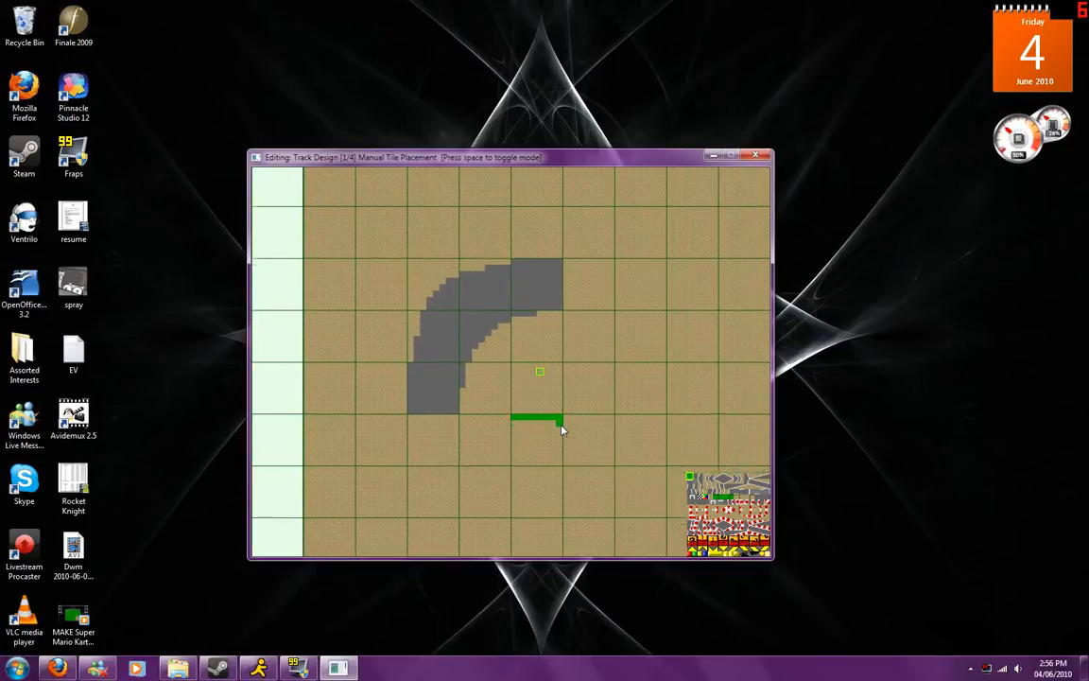
{"action": "key", "text": "Left"}
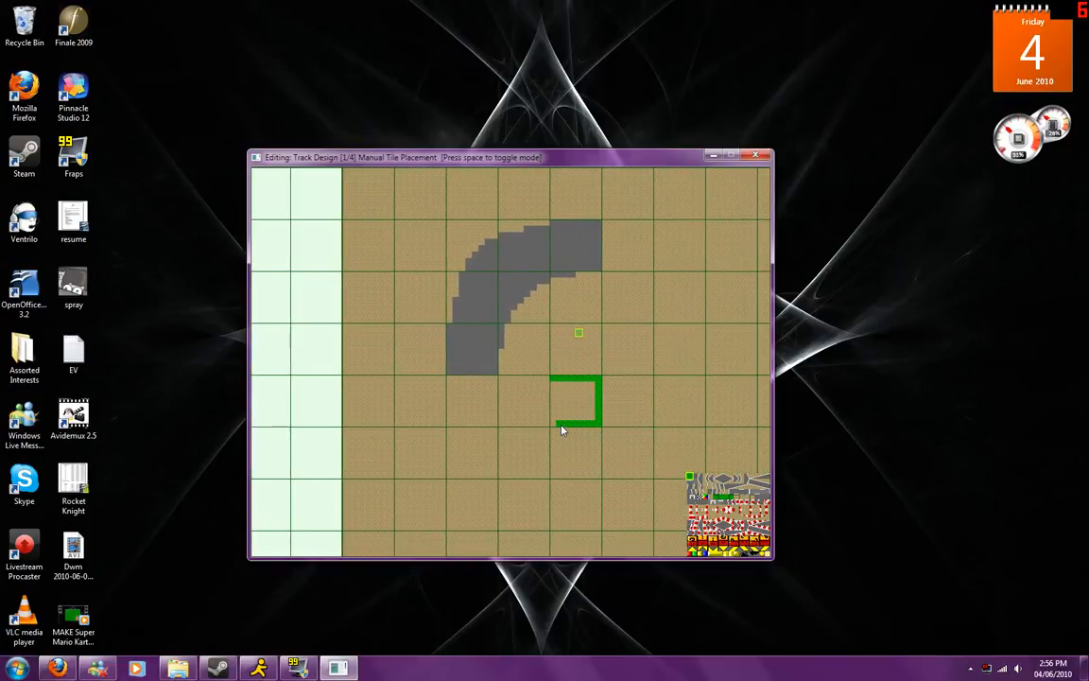
{"action": "key", "text": "Up"}
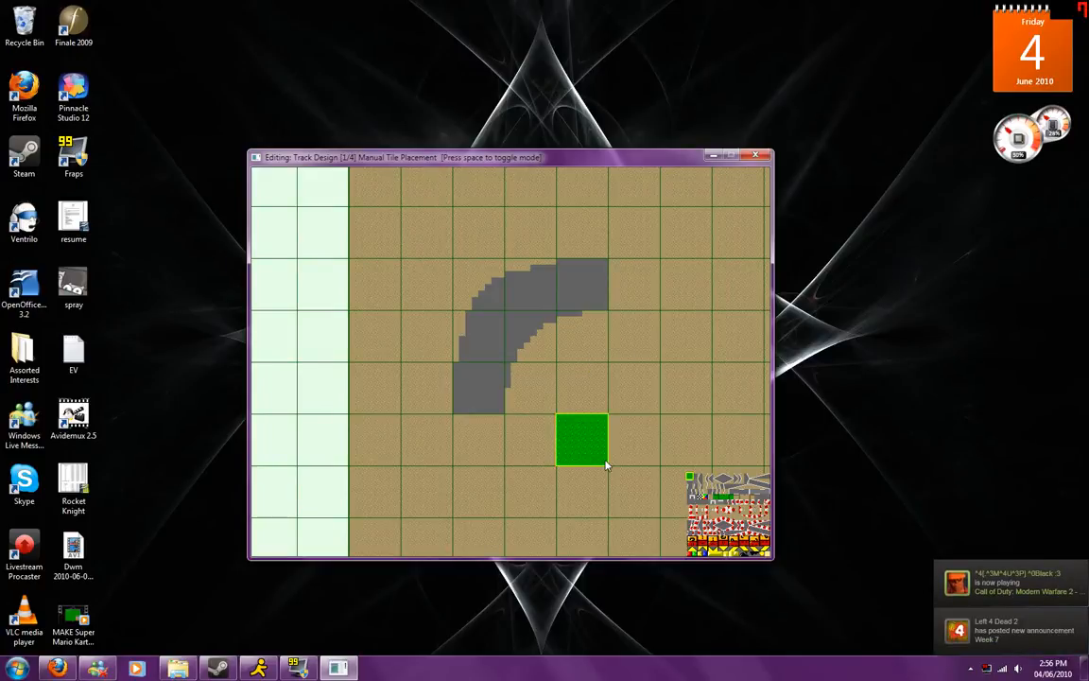
Copy the grass square and stamp it against both open ends of the curved road
{"action": "right_click", "coordinate": [605, 461]}
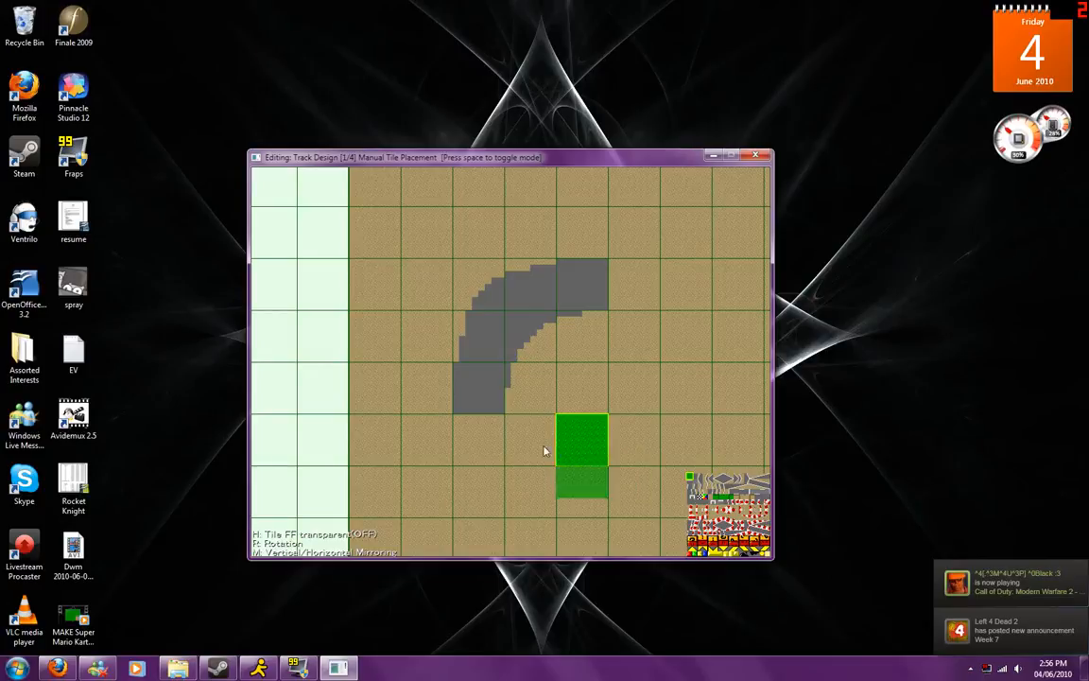
{"action": "left_click", "coordinate": [459, 423]}
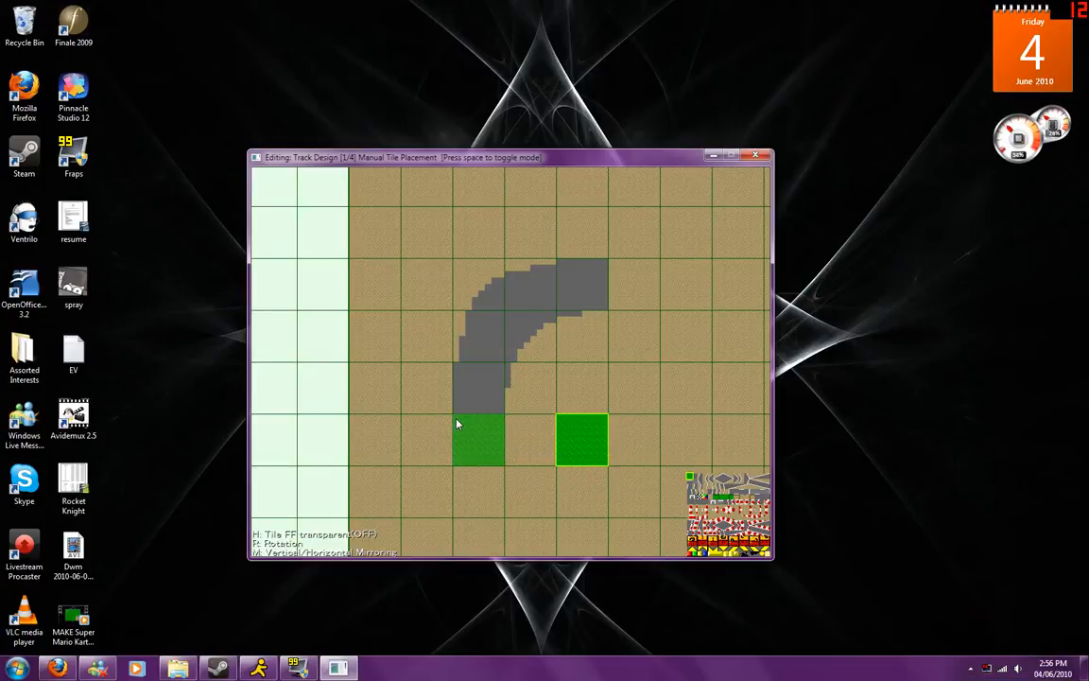
{"action": "left_click", "coordinate": [614, 271]}
{"action": "right_click", "coordinate": [611, 362]}
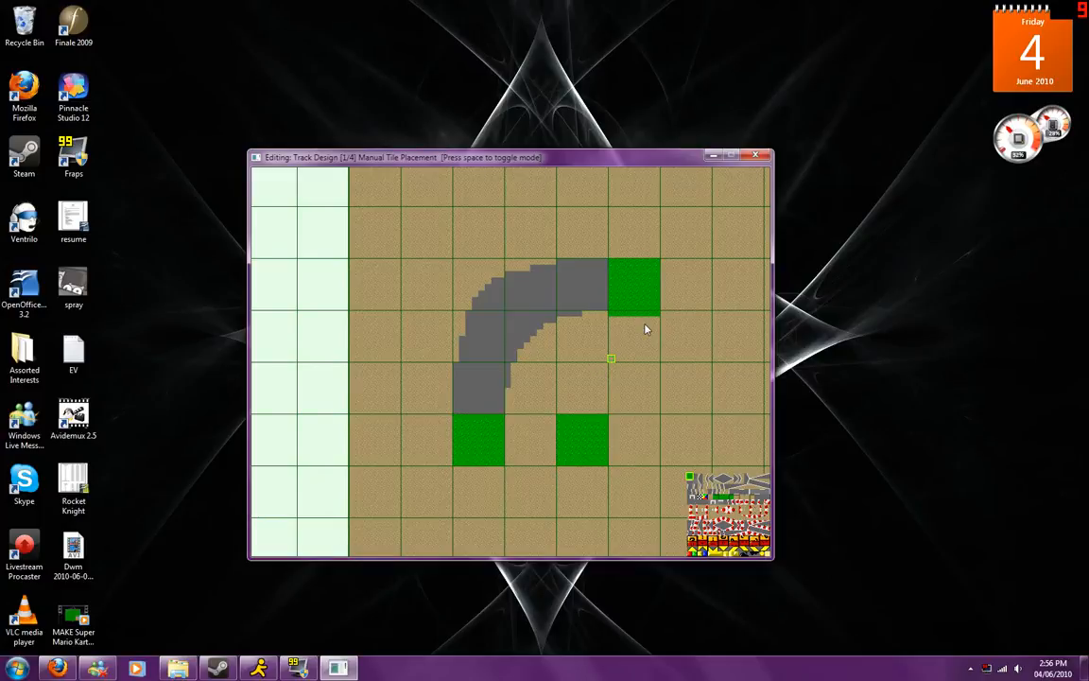
Smooth the curved road's stepped edges into the surrounding ground using Automated Tile Placement with the Mud type
{"action": "key", "text": "space"}
{"action": "key", "text": "space"}
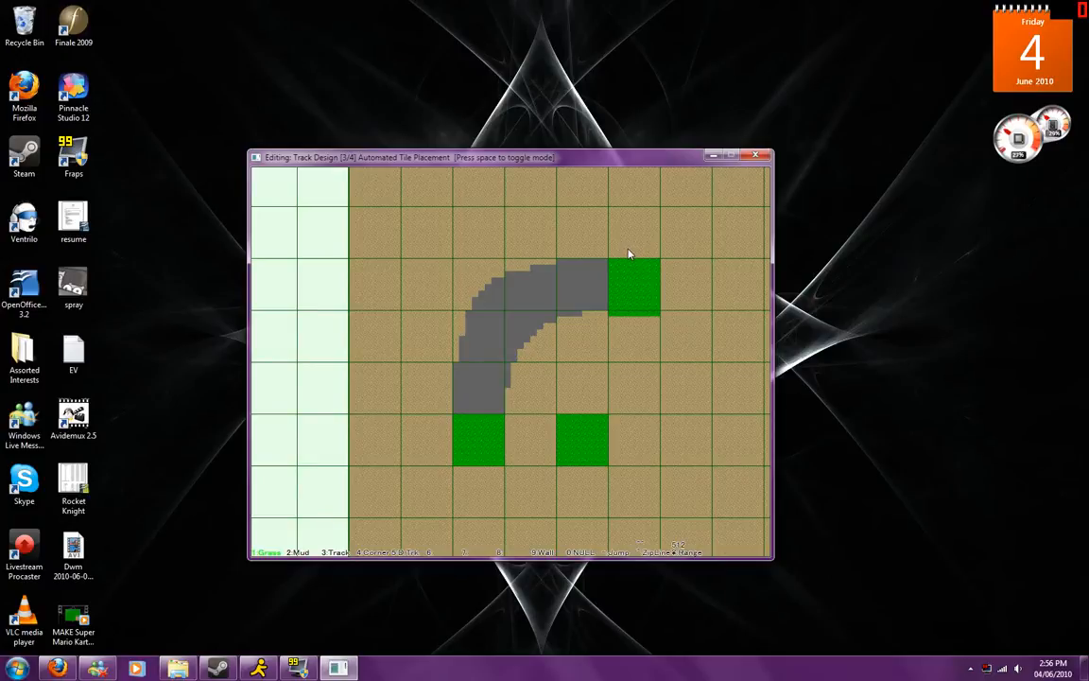
{"action": "key", "text": "2"}
{"action": "left_click", "coordinate": [572, 358]}
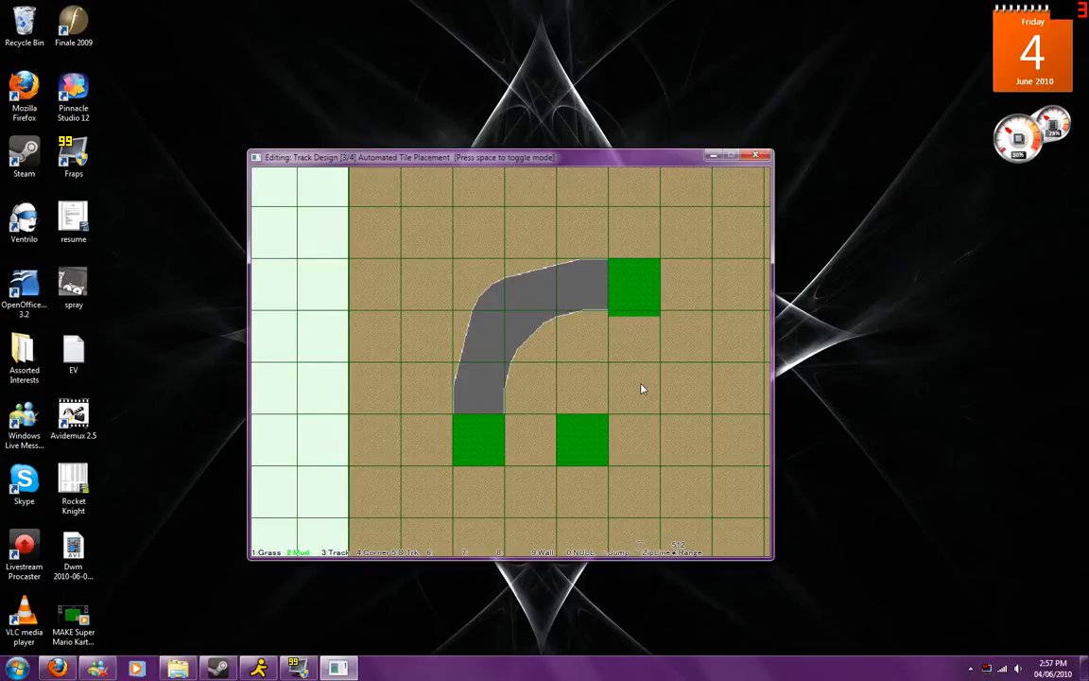
In Manual Tile Placement, copy a patch of mud and stamp it over the loose grass square and the one at the curve's lower end
{"action": "key", "text": "space"}
{"action": "key", "text": "space"}
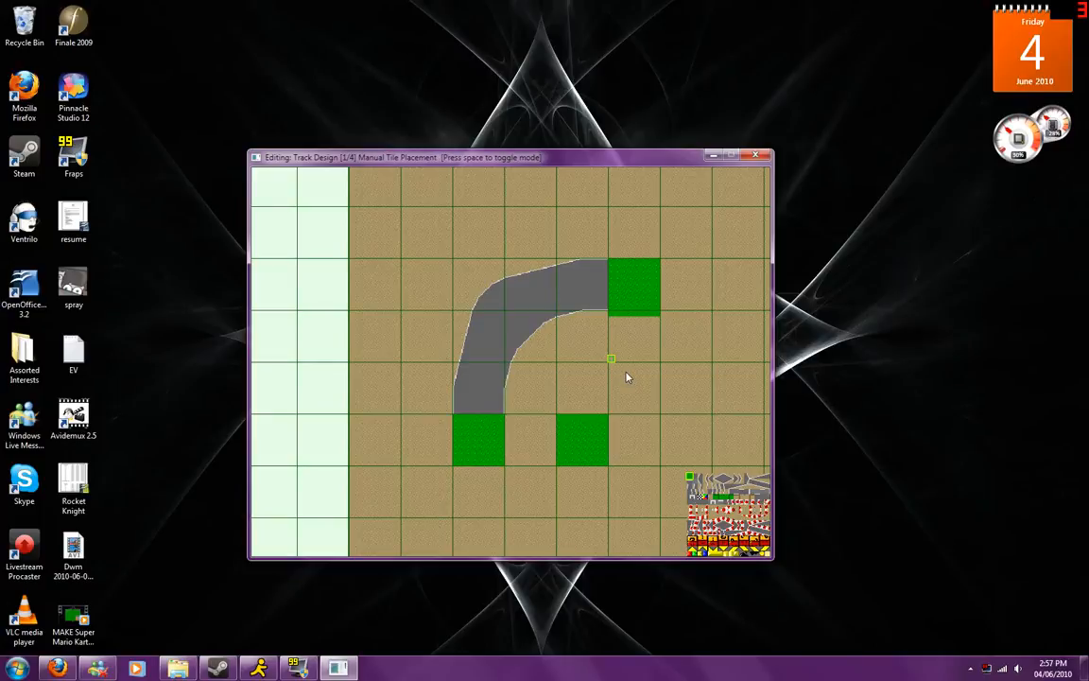
{"action": "right_click_drag", "start_coordinate": [660, 396], "coordinate": [673, 400]}
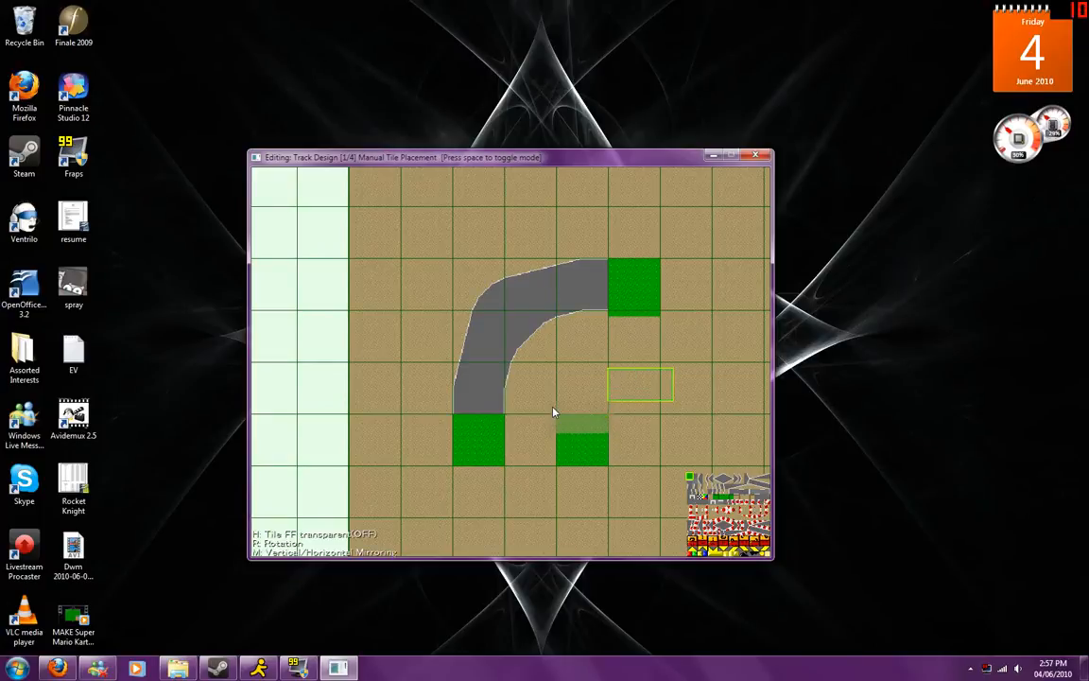
{"action": "left_click_drag", "start_coordinate": [554, 412], "coordinate": [555, 453]}
{"action": "left_click", "coordinate": [446, 446]}
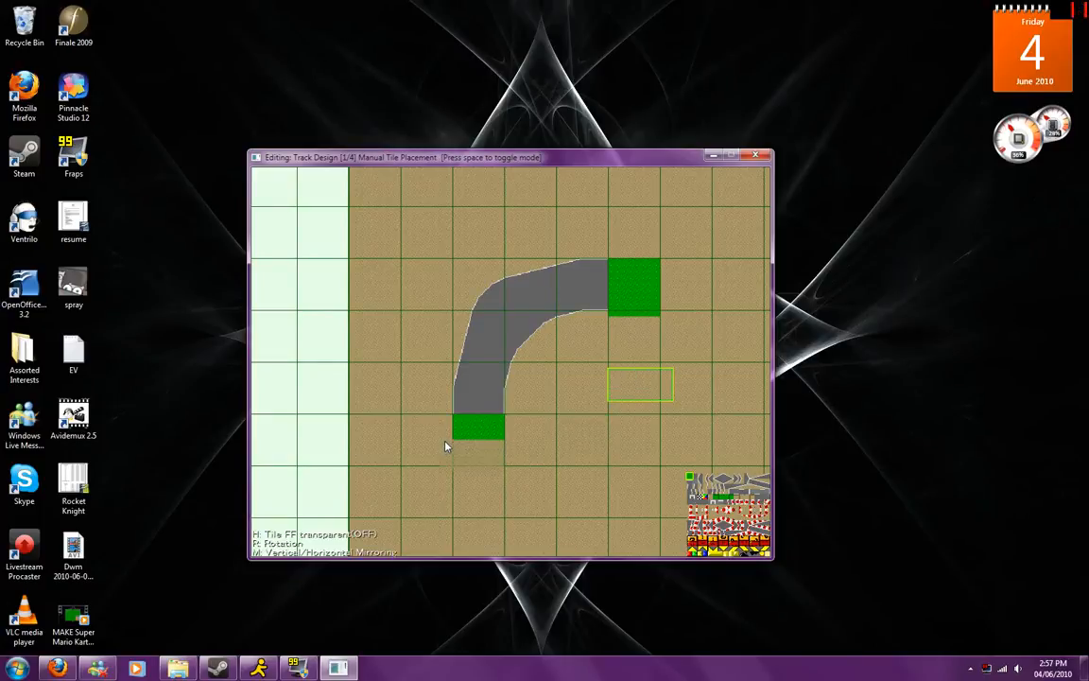
{"action": "left_click", "coordinate": [449, 423]}
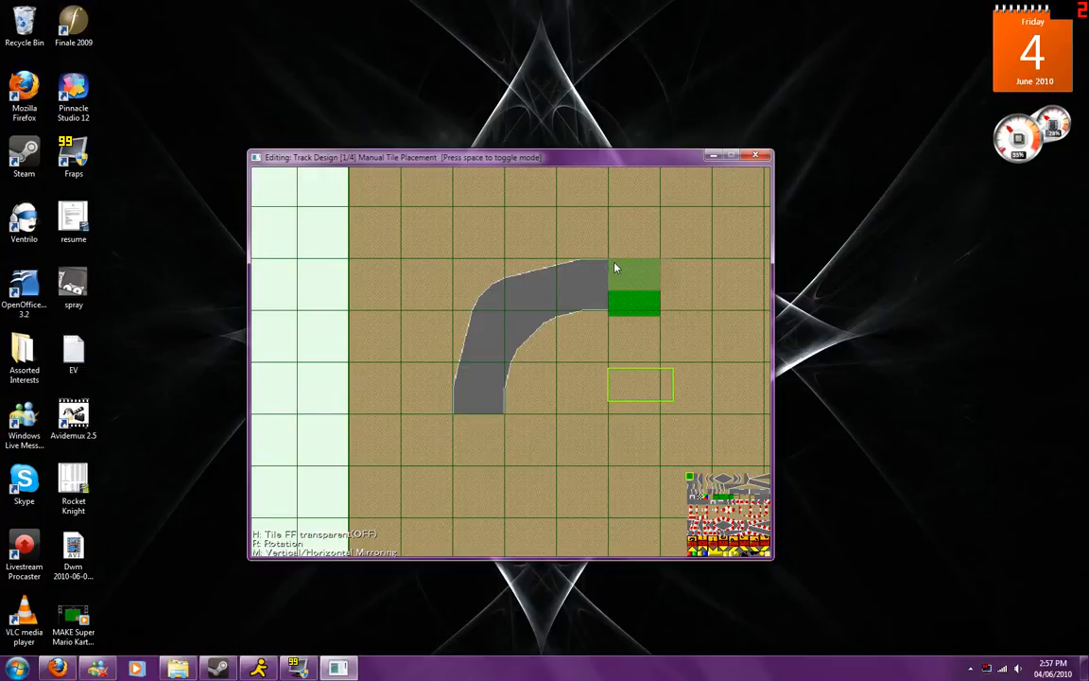
Copy the grass square at the curve's upper end onto its lower end and cover the excess grass strip beneath the upper one with mud
{"action": "right_click_drag", "start_coordinate": [621, 268], "coordinate": [657, 301]}
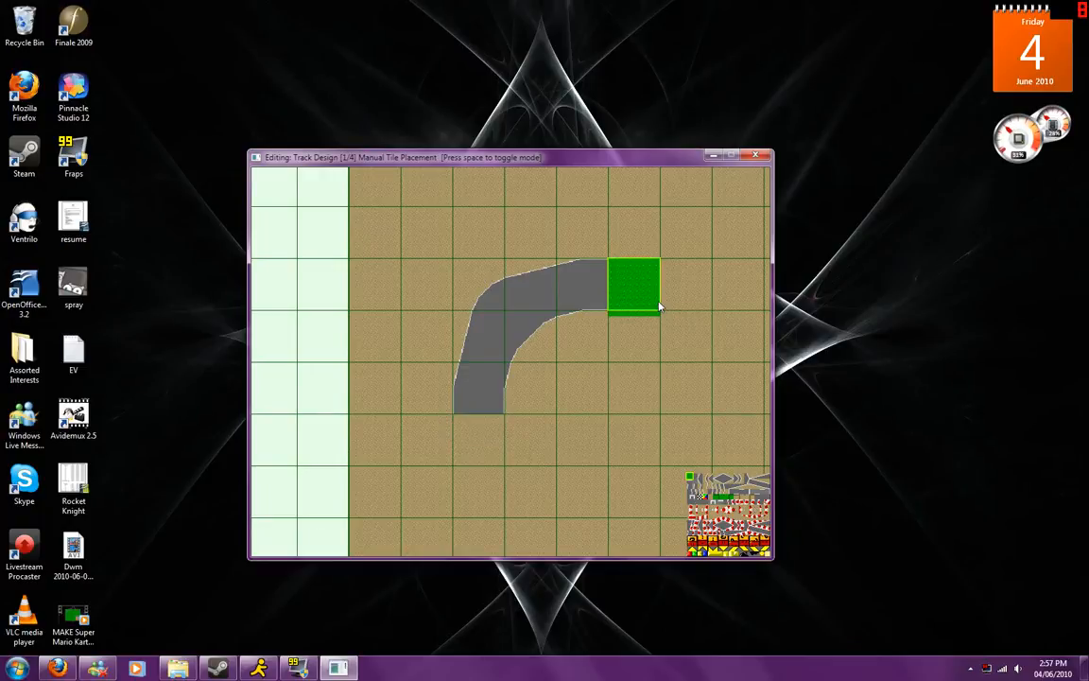
{"action": "left_click", "coordinate": [460, 425]}
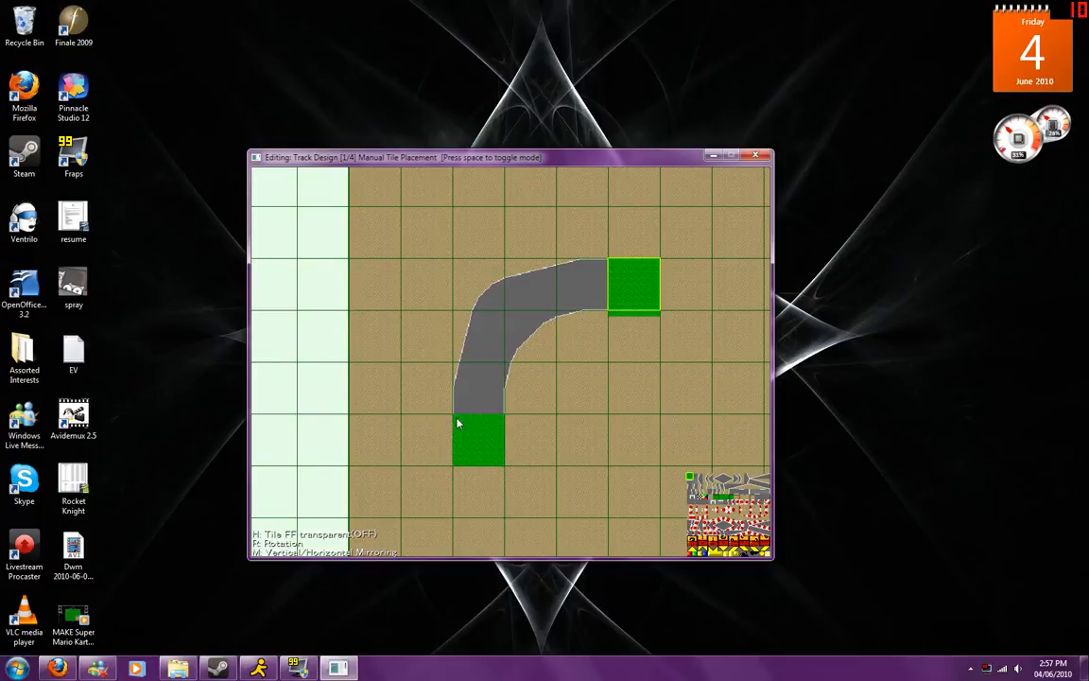
{"action": "right_click_drag", "start_coordinate": [588, 337], "coordinate": [659, 337]}
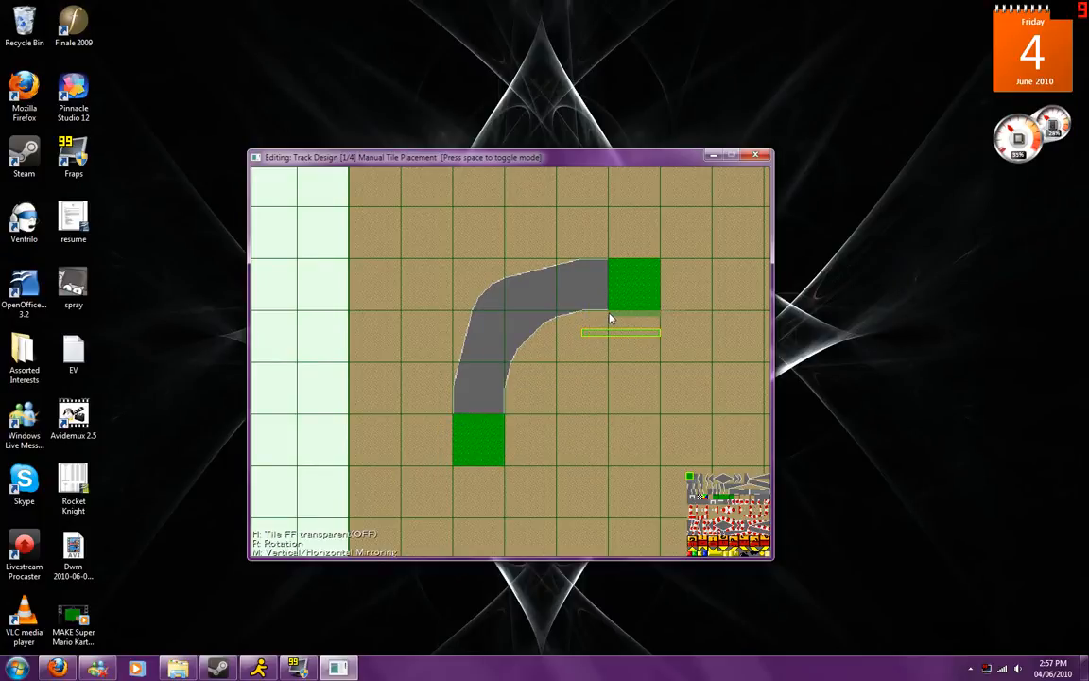
Lay red-and-white kerb tiles along the curve's inner edge using Automated Tile Placement with the Corner type
{"action": "key", "text": "space"}
{"action": "key", "text": "space"}
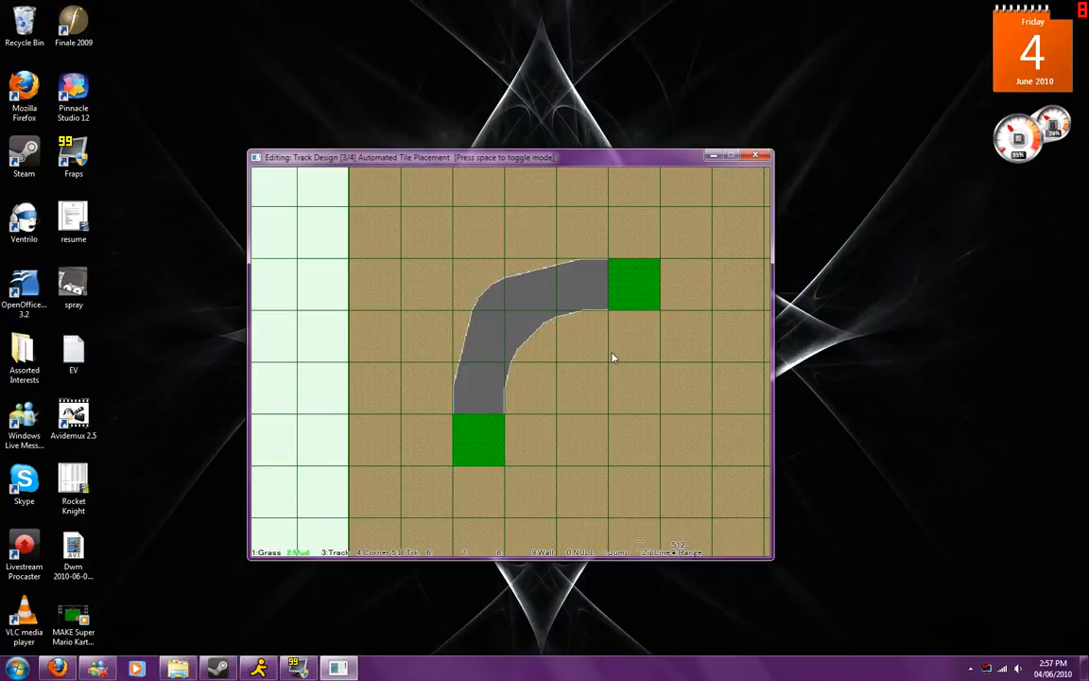
{"action": "key", "text": "4"}
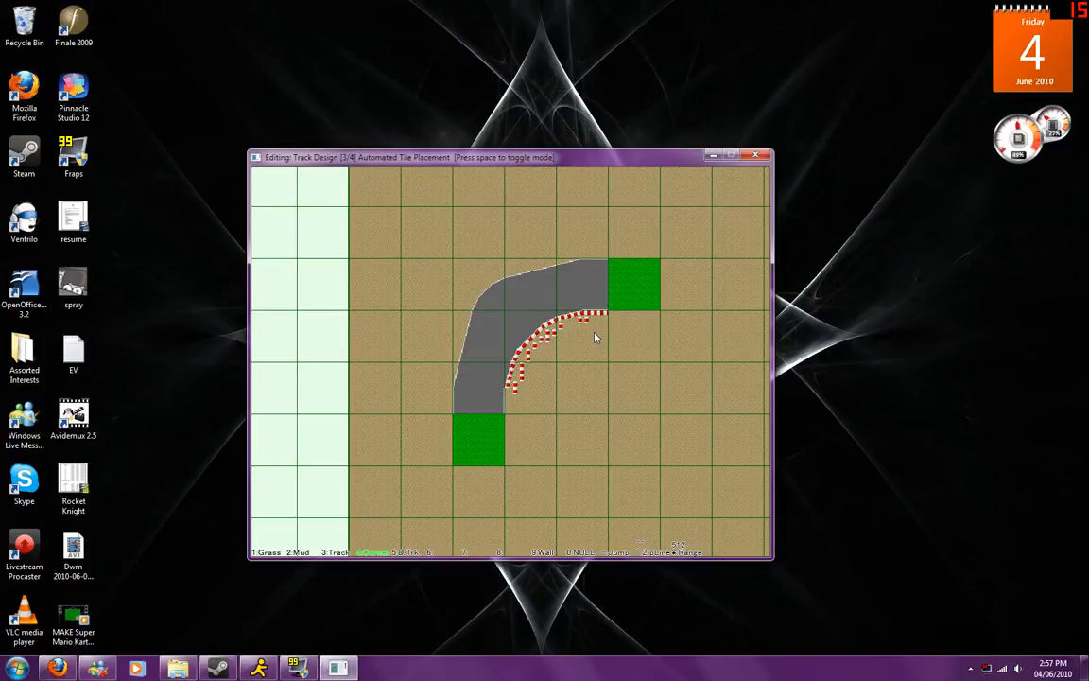
{"action": "left_click_drag", "start_coordinate": [508, 386], "coordinate": [508, 406]}
Clean up the stray kerb pieces beside the inner curve by repainting with the Track, Corner and Mud types
{"action": "key", "text": "3"}
{"action": "key", "text": "2"}
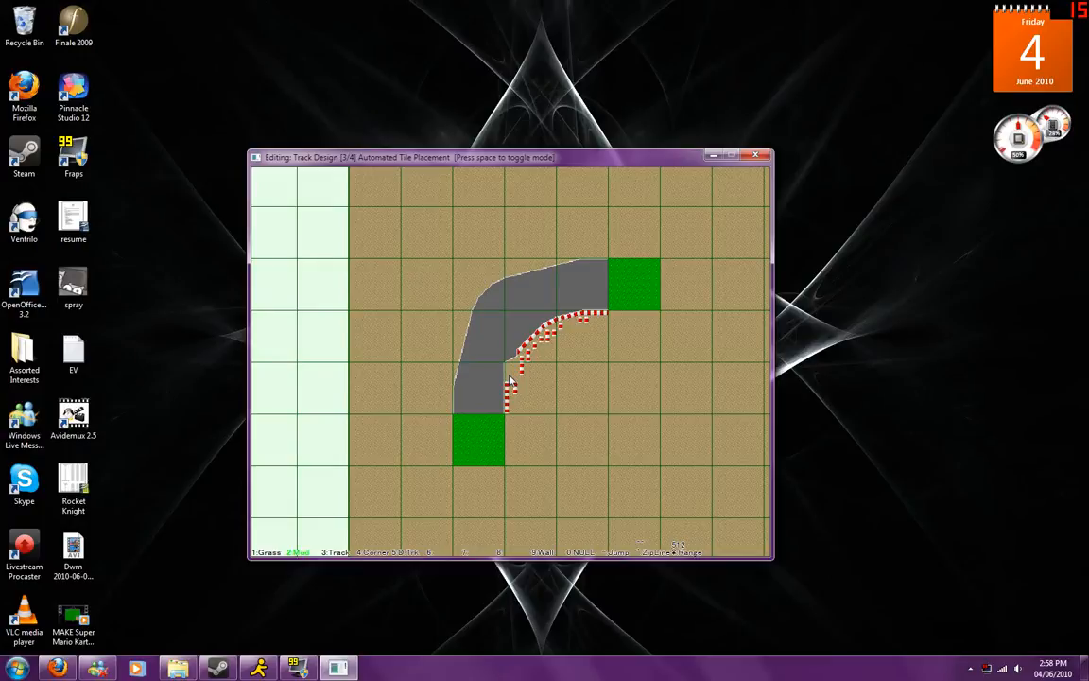
{"action": "key", "text": "3"}
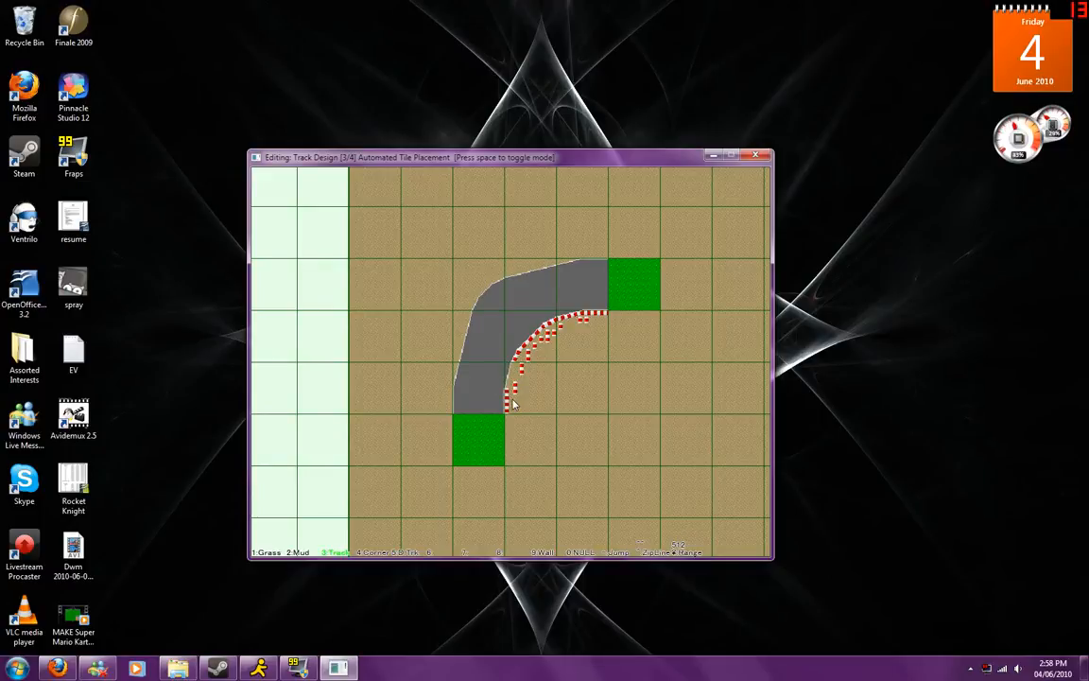
{"action": "key", "text": "4"}
{"action": "key", "text": "2"}
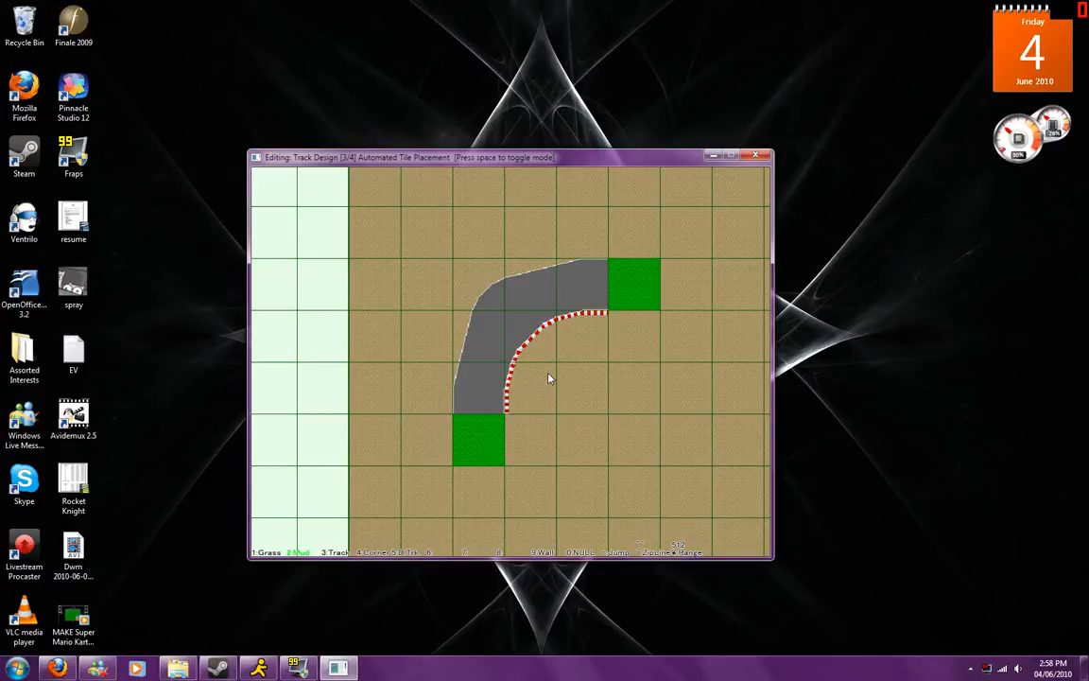
In Manual Tile Placement, copy the grey road square from the map's corner and stamp it over both grass squares at the curve's ends
{"action": "key", "text": "space"}
{"action": "key", "text": "space"}
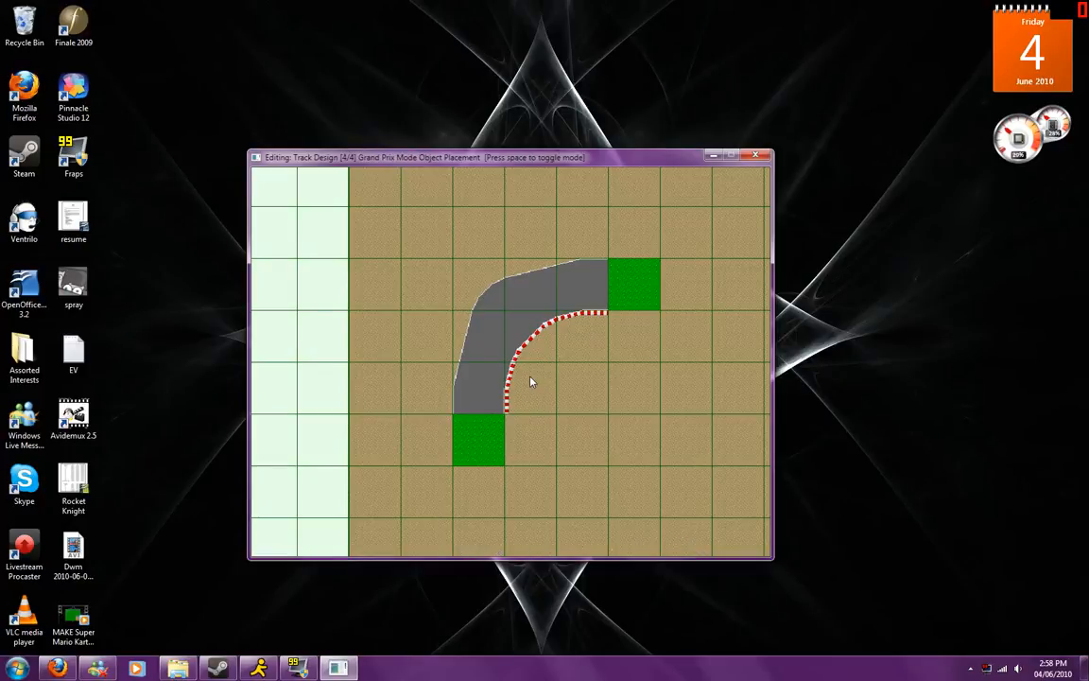
{"action": "key", "text": "Down"}
{"action": "scroll", "coordinate": [582, 279], "scroll_direction": "down", "scroll_amount": 3}
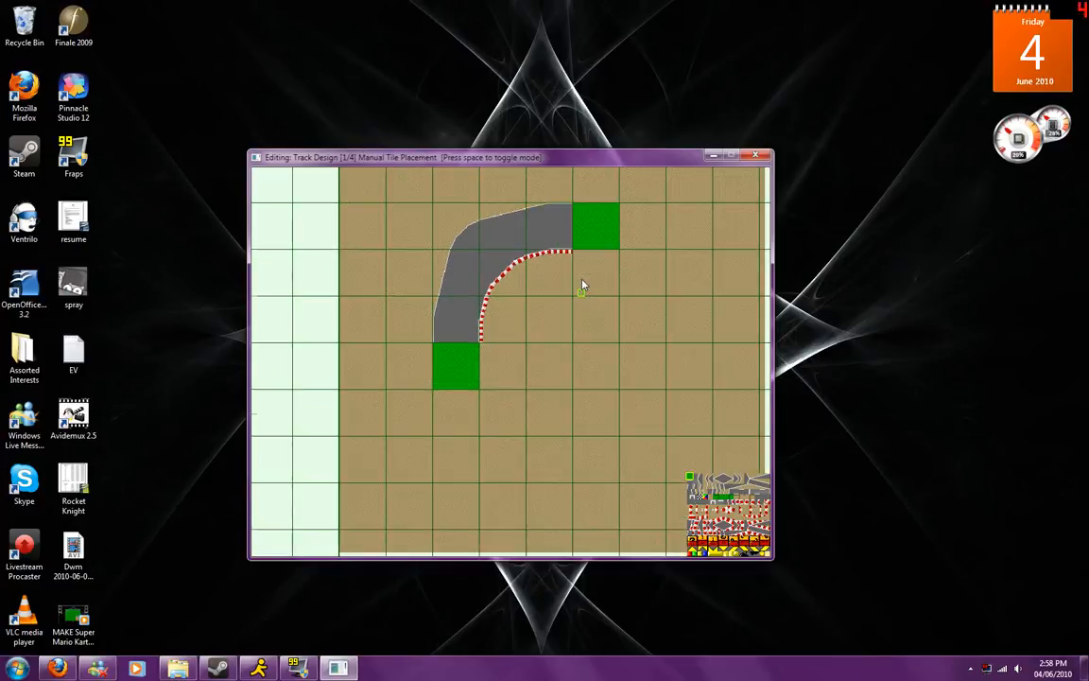
{"action": "key", "text": "Up"}
{"action": "key", "text": "Up"}
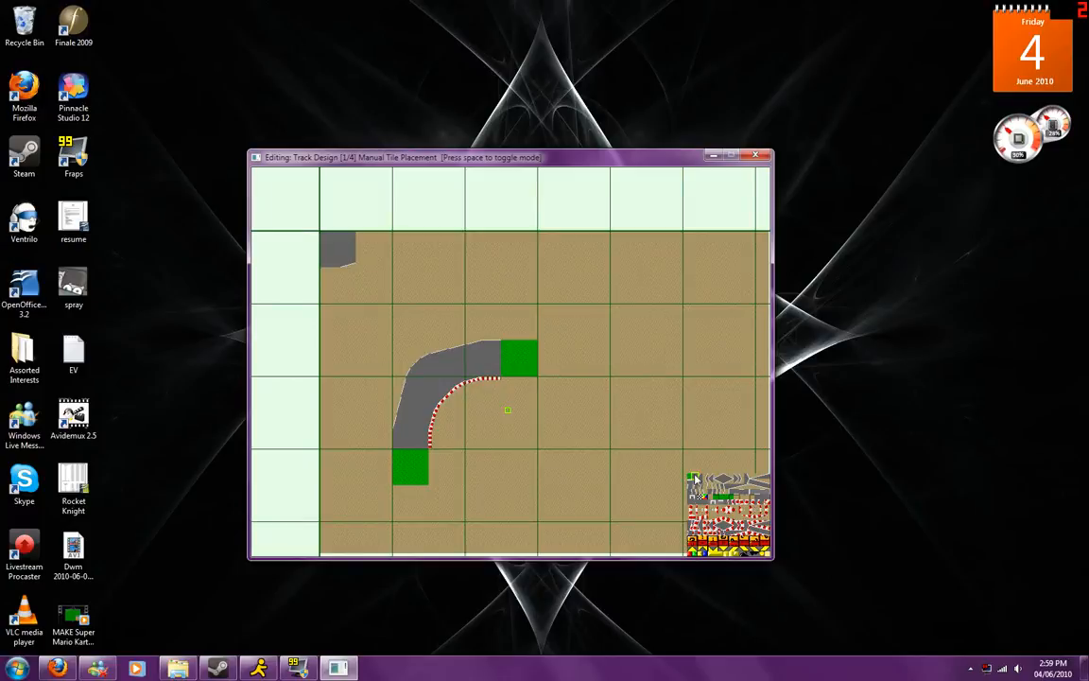
{"action": "key", "text": "Right"}
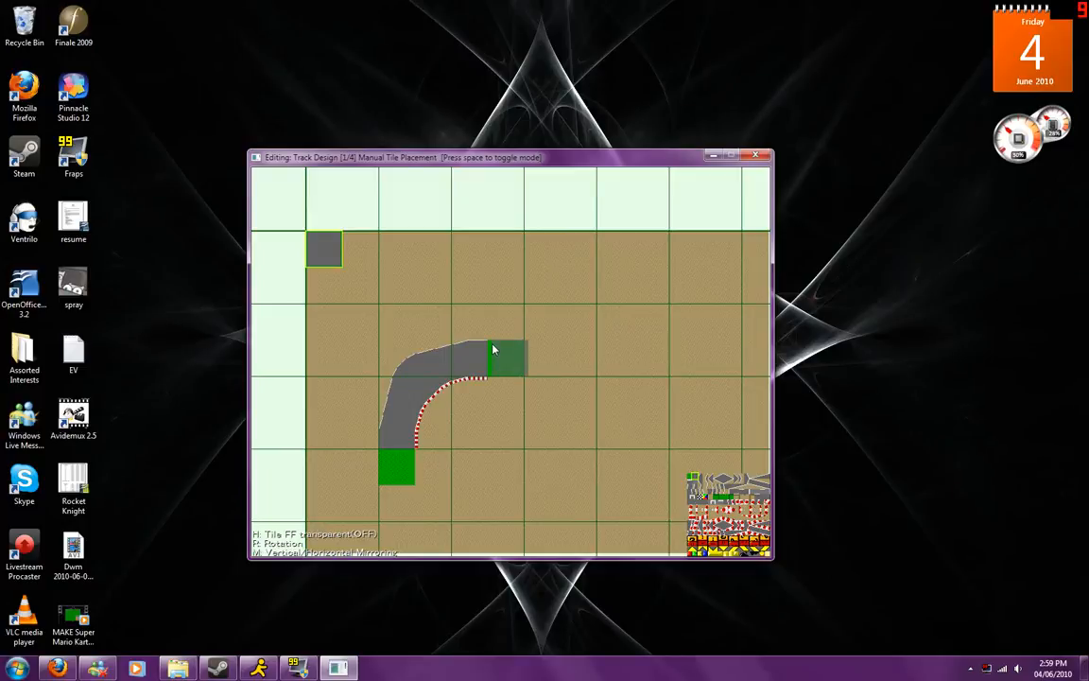
{"action": "left_click", "coordinate": [383, 457]}
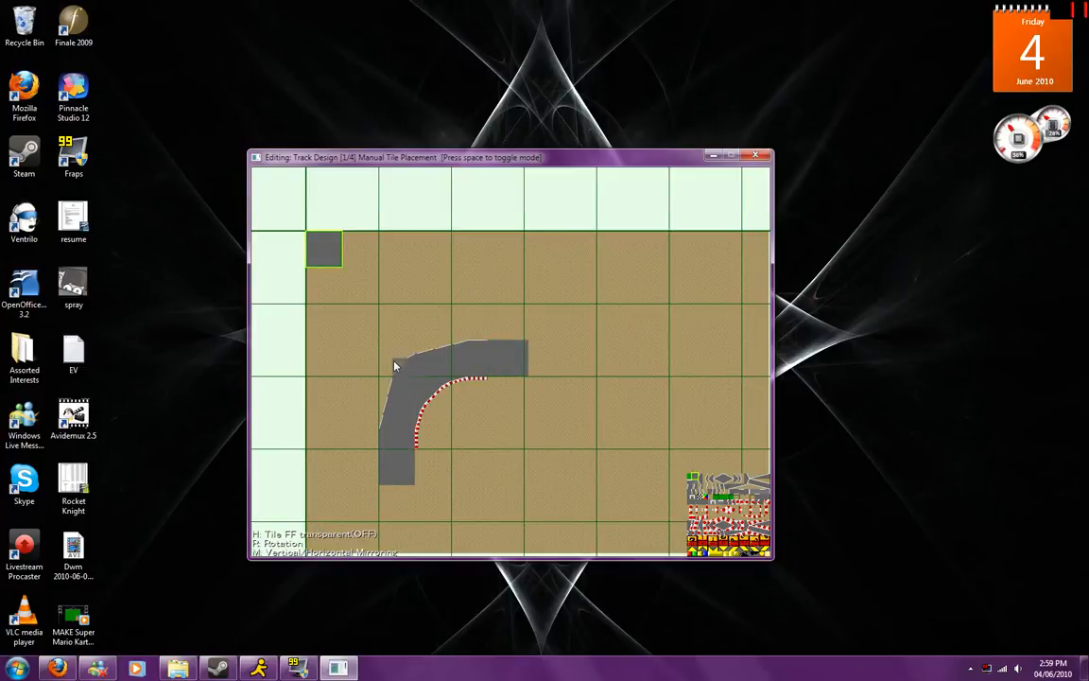
Stamp more road squares to extend the vertical straight by three squares and the horizontal straight by two
{"action": "key", "text": "Down"}
{"action": "key", "text": "Down"}
{"action": "left_click", "coordinate": [382, 420]}
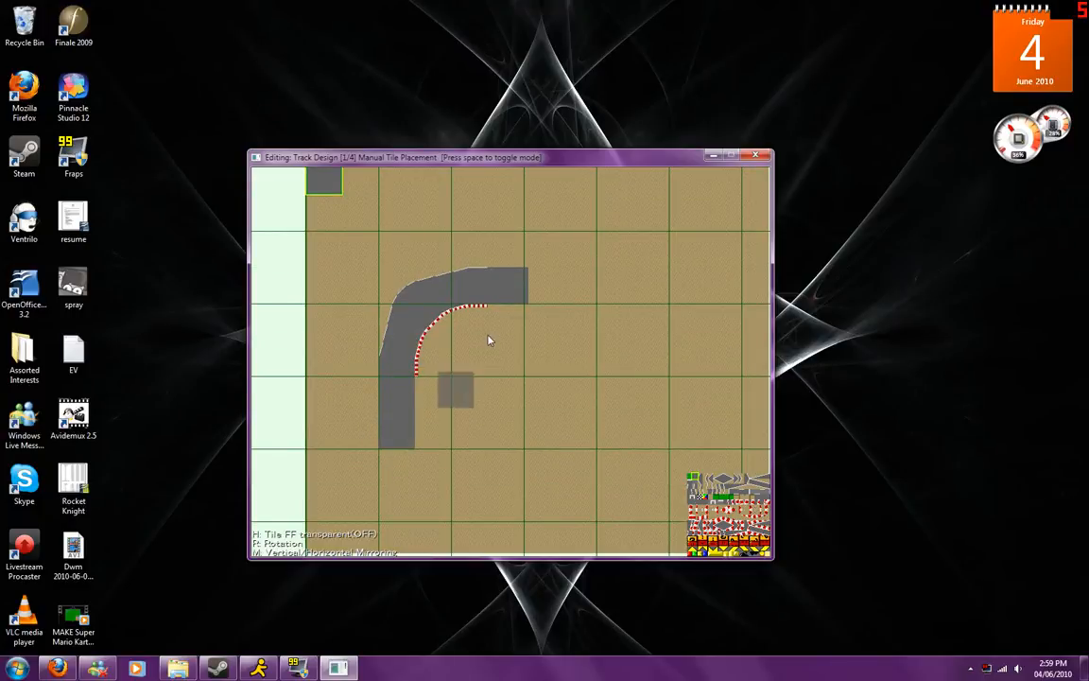
{"action": "left_click", "coordinate": [536, 274]}
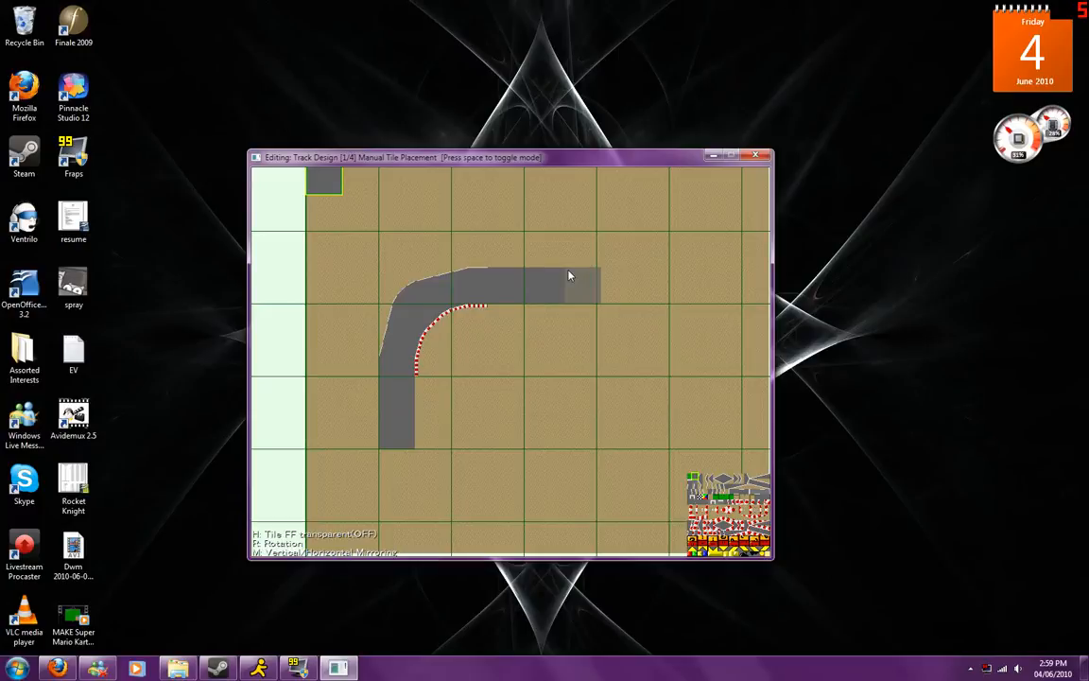
{"action": "left_click", "coordinate": [564, 274]}
{"action": "left_click", "coordinate": [380, 450]}
{"action": "left_click", "coordinate": [385, 491]}
{"action": "key", "text": "Right"}
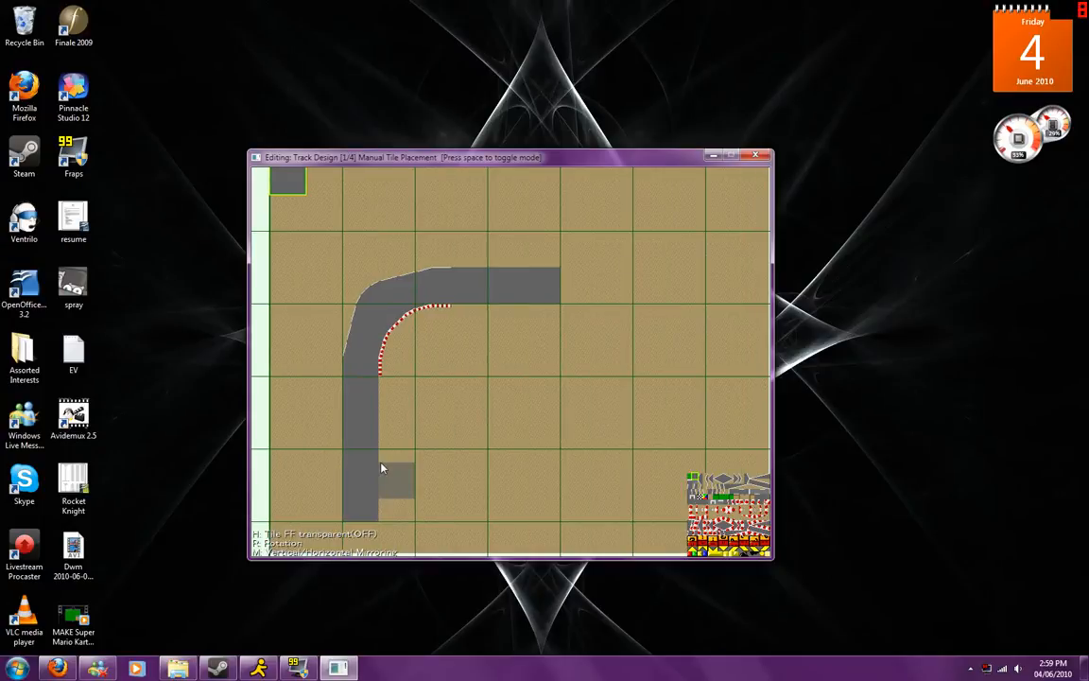
{"action": "key", "text": "Down"}
{"action": "key", "text": "Right"}
{"action": "key", "text": "Up"}
{"action": "key", "text": "Right"}
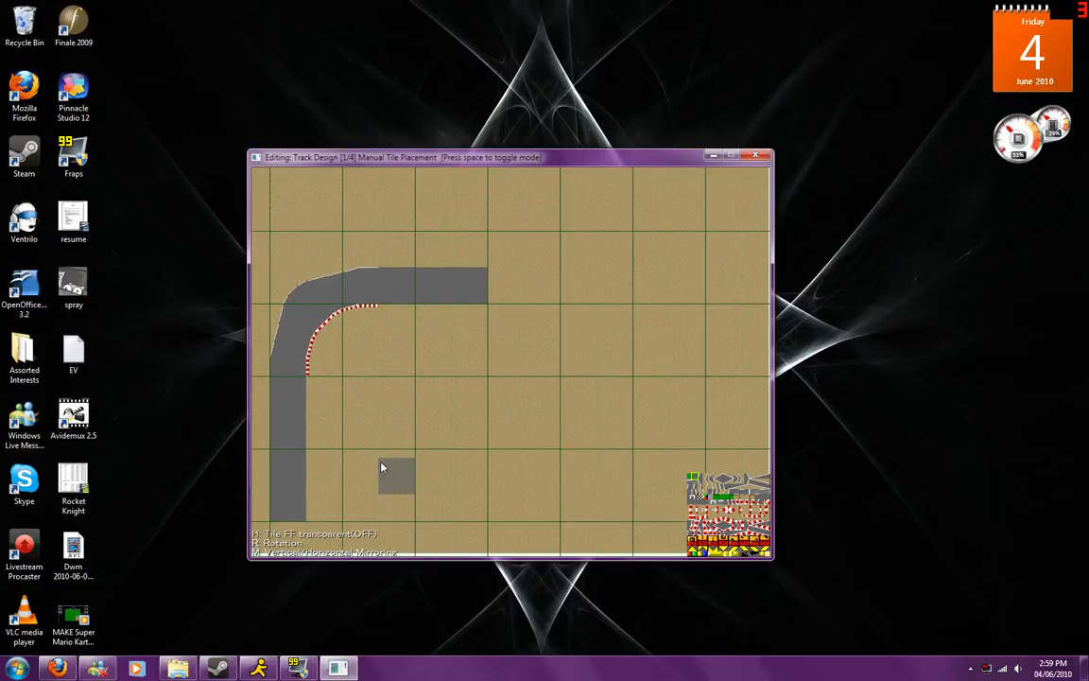
{"action": "key", "text": "Right"}
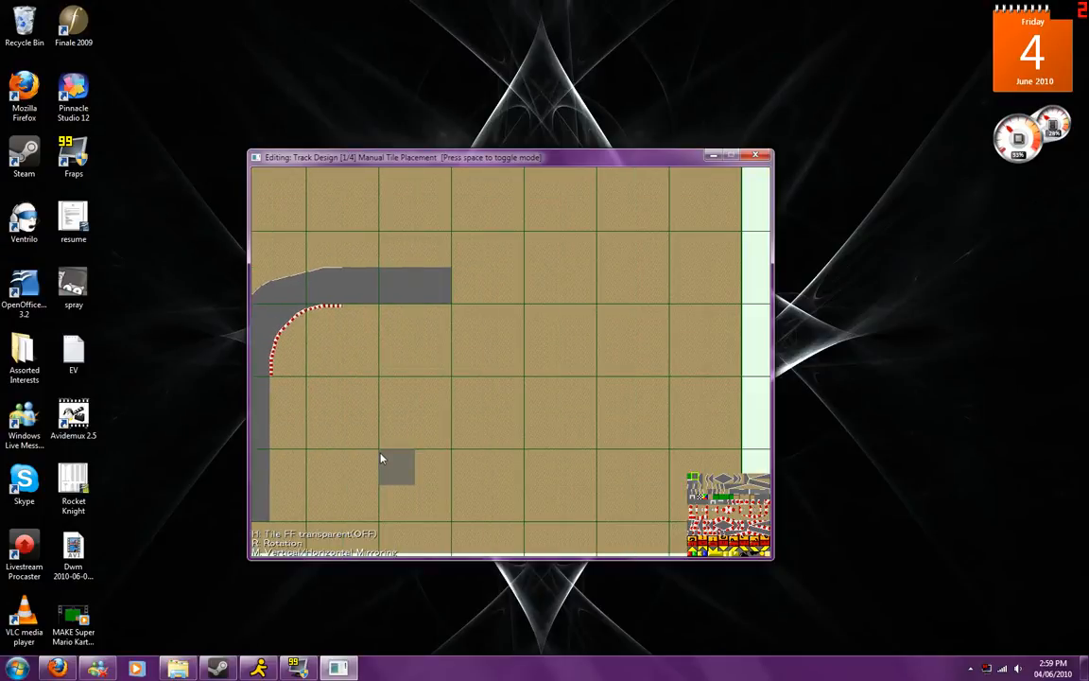
{"action": "key", "text": "Left"}
{"action": "key", "text": "Down"}
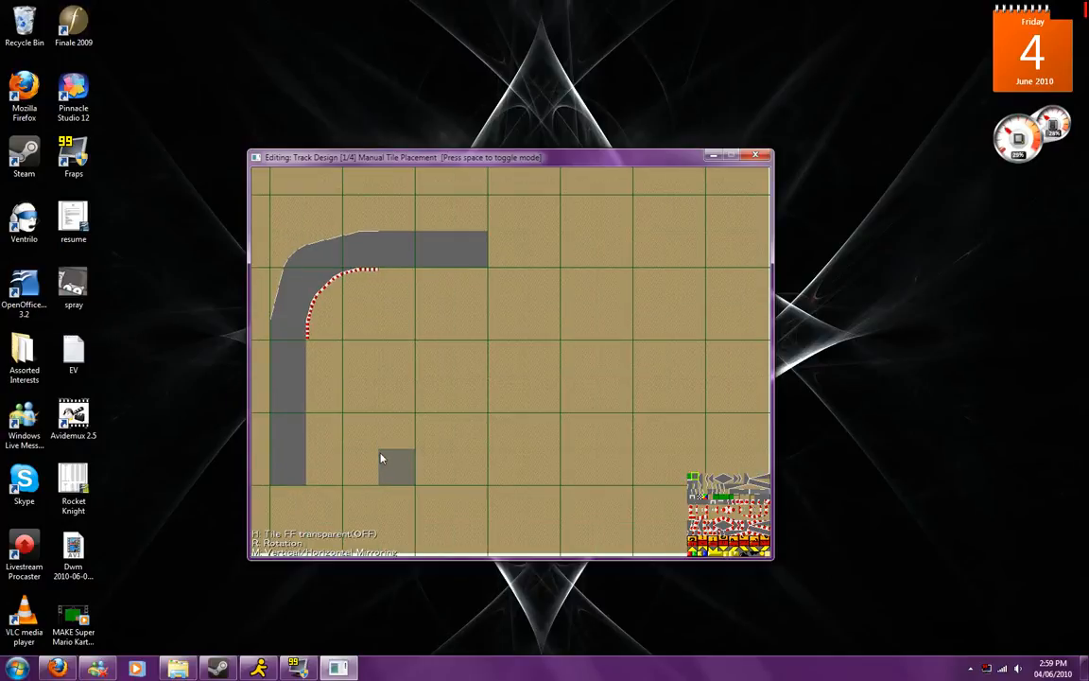
{"action": "key", "text": "Left"}
{"action": "key", "text": "Up"}
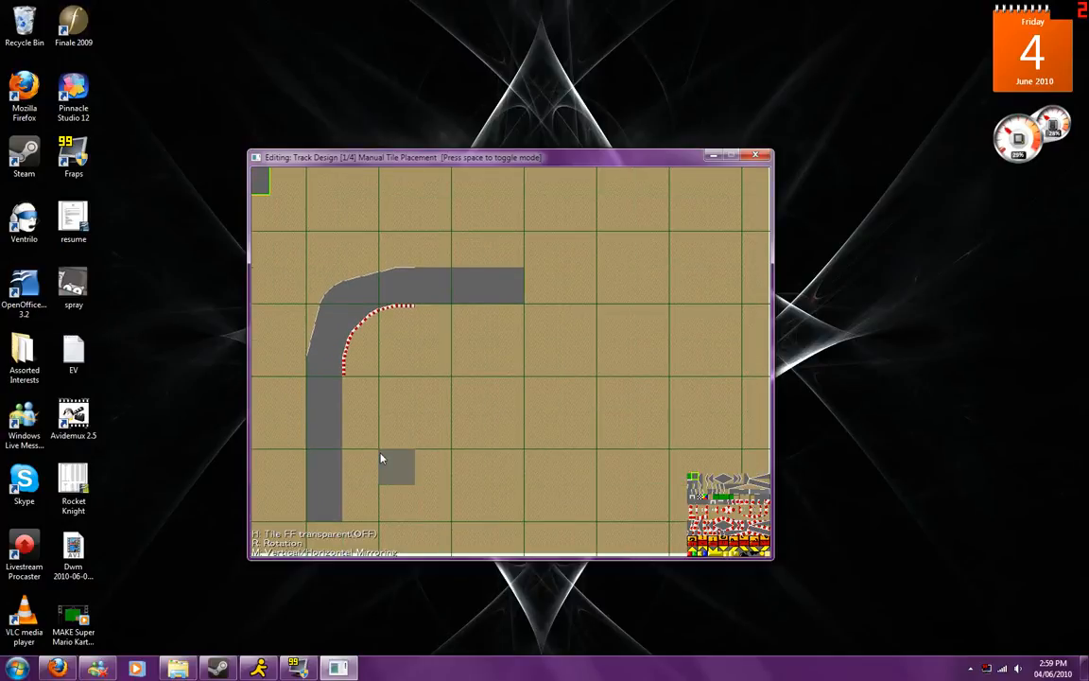
Extend the horizontal straight with two more road squares
{"action": "key", "text": "Right"}
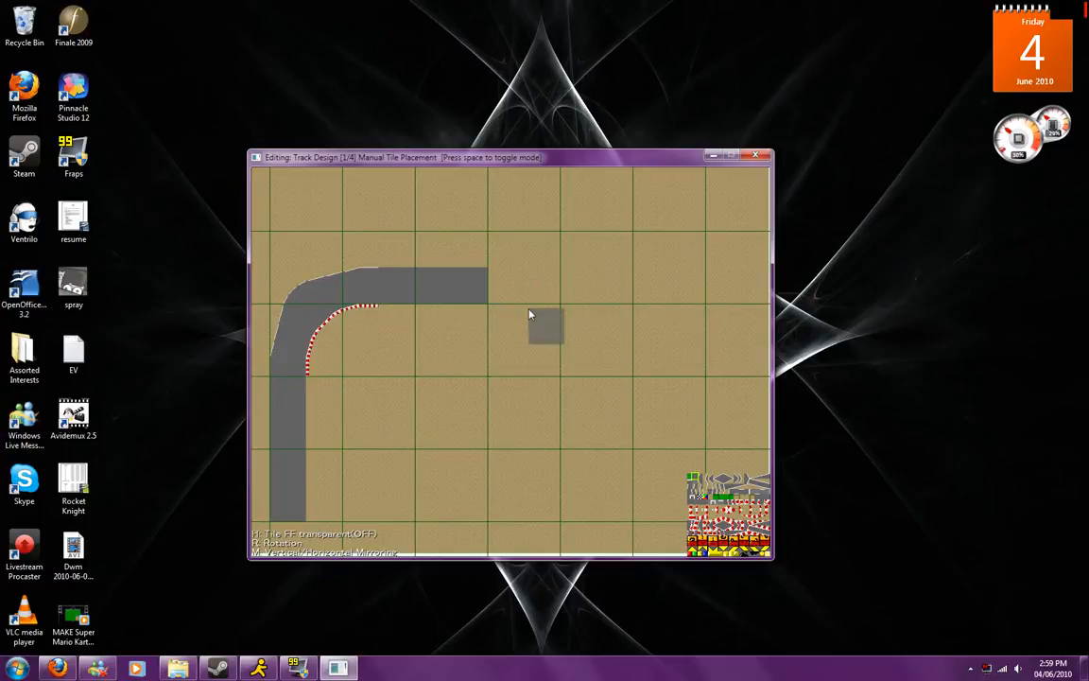
{"action": "left_click", "coordinate": [492, 274]}
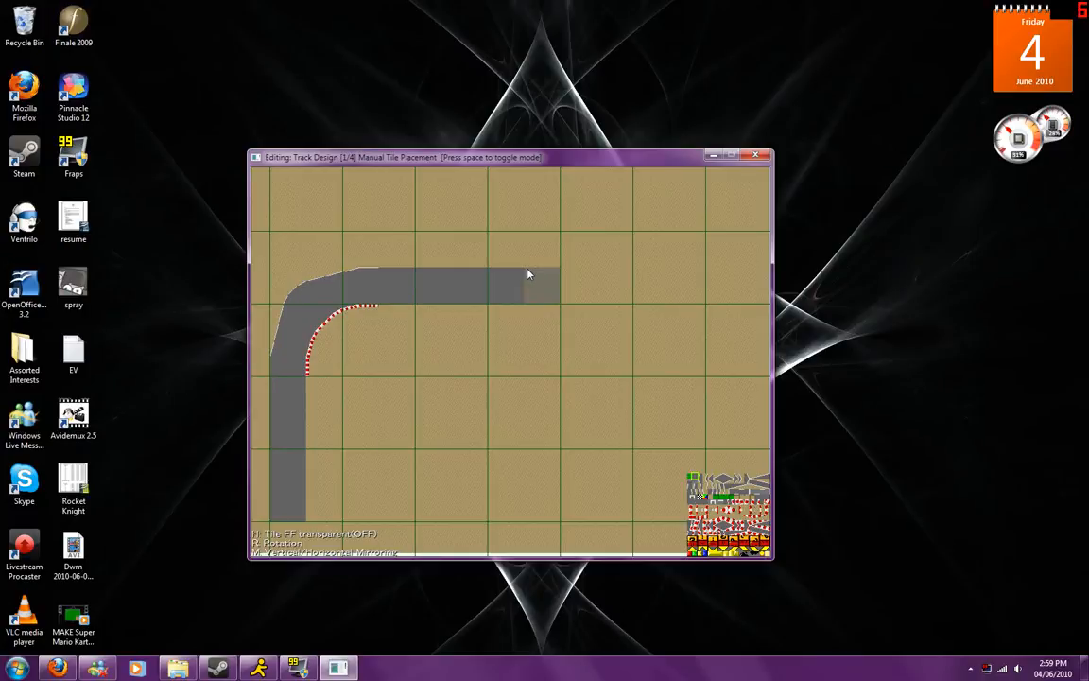
{"action": "left_click", "coordinate": [528, 274]}
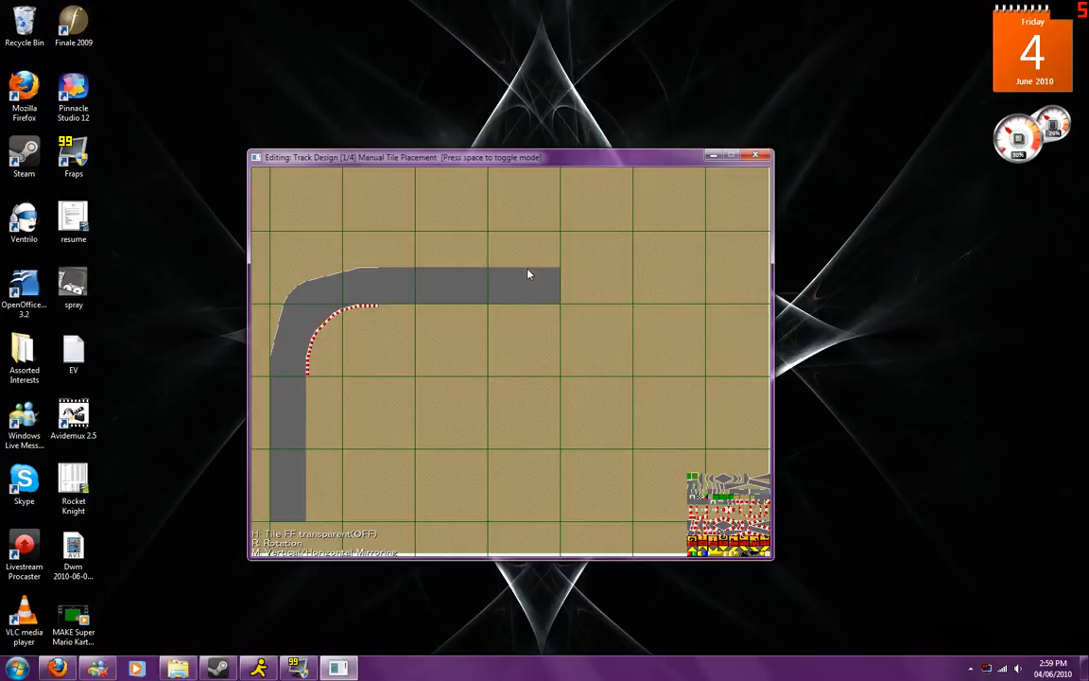
Choose the solid grass tile from the tile set and view the whole track layout
{"action": "left_click", "coordinate": [693, 474]}
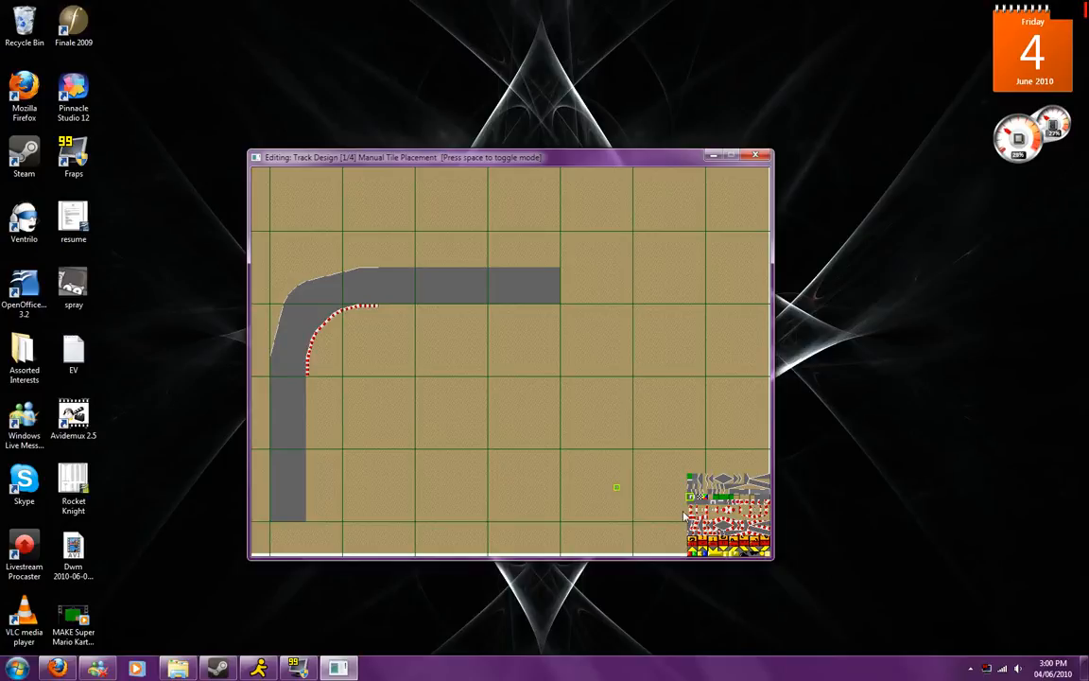
{"action": "left_click", "coordinate": [689, 477]}
{"action": "key", "text": "Left"}
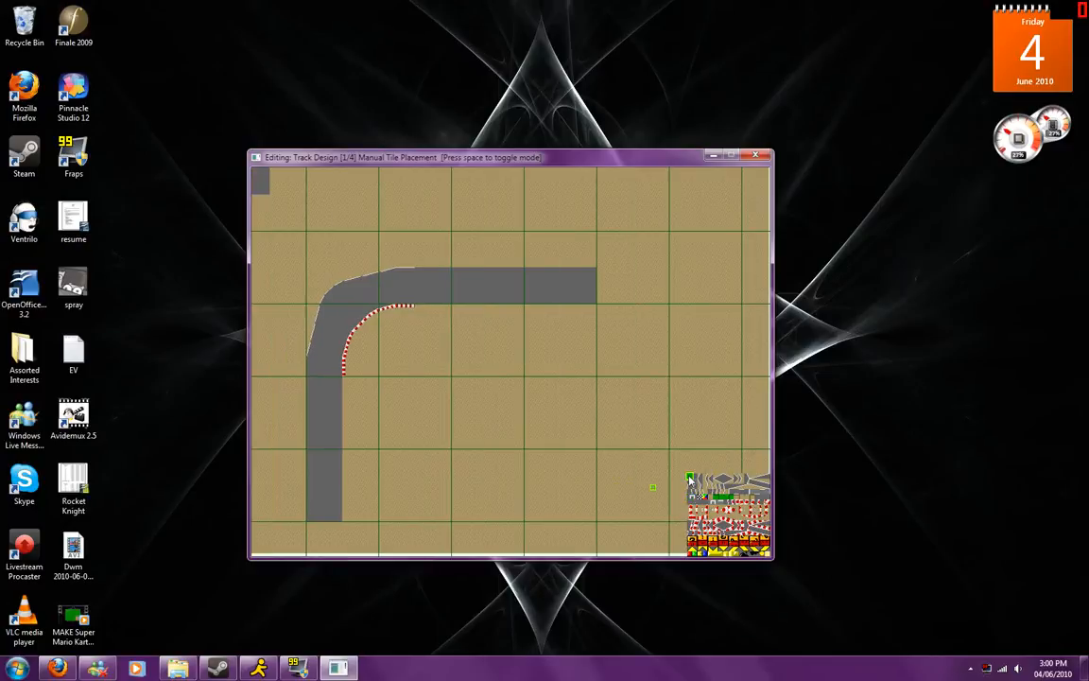
{"action": "scroll", "coordinate": [680, 473], "scroll_direction": "down", "scroll_amount": 3}
{"action": "key", "text": "Left"}
{"action": "key", "text": "Left"}
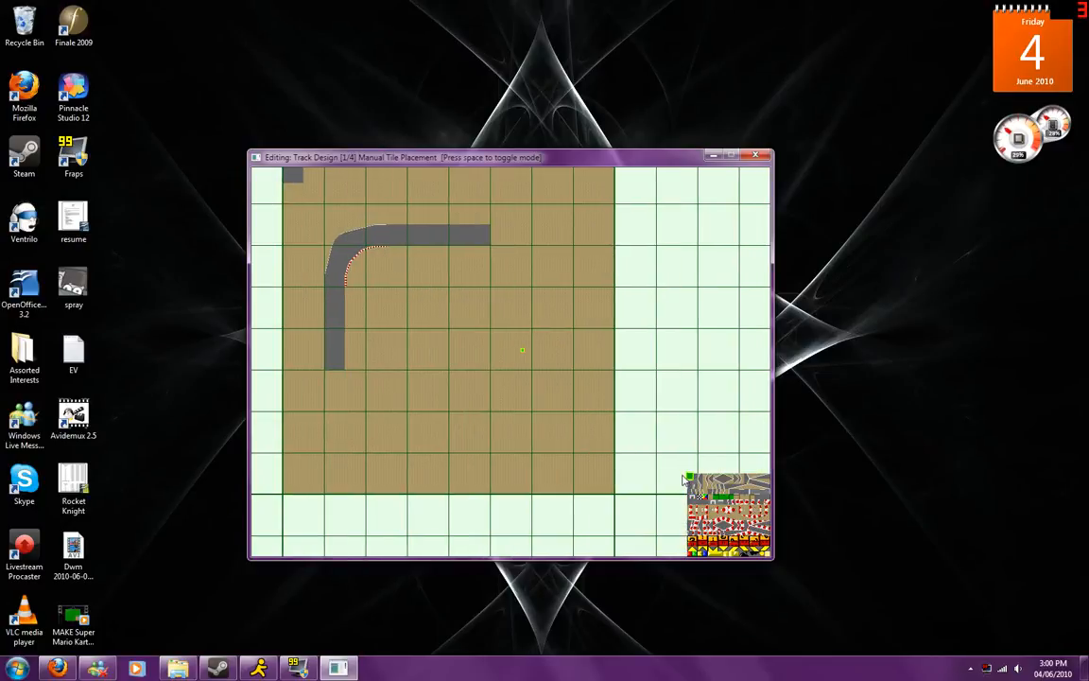
{"action": "key", "text": "Up"}
{"action": "key", "text": "Left"}
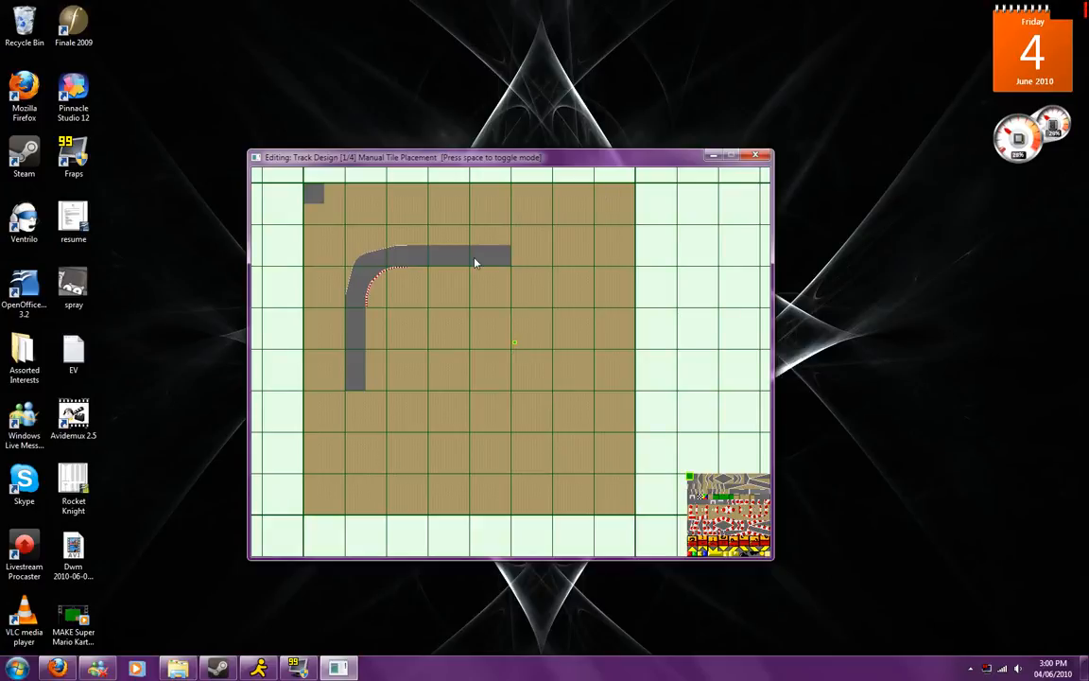
Examine the joins and edges of the road squares along the horizontal straight up close
{"action": "scroll", "coordinate": [446, 289], "scroll_direction": "up", "scroll_amount": 3}
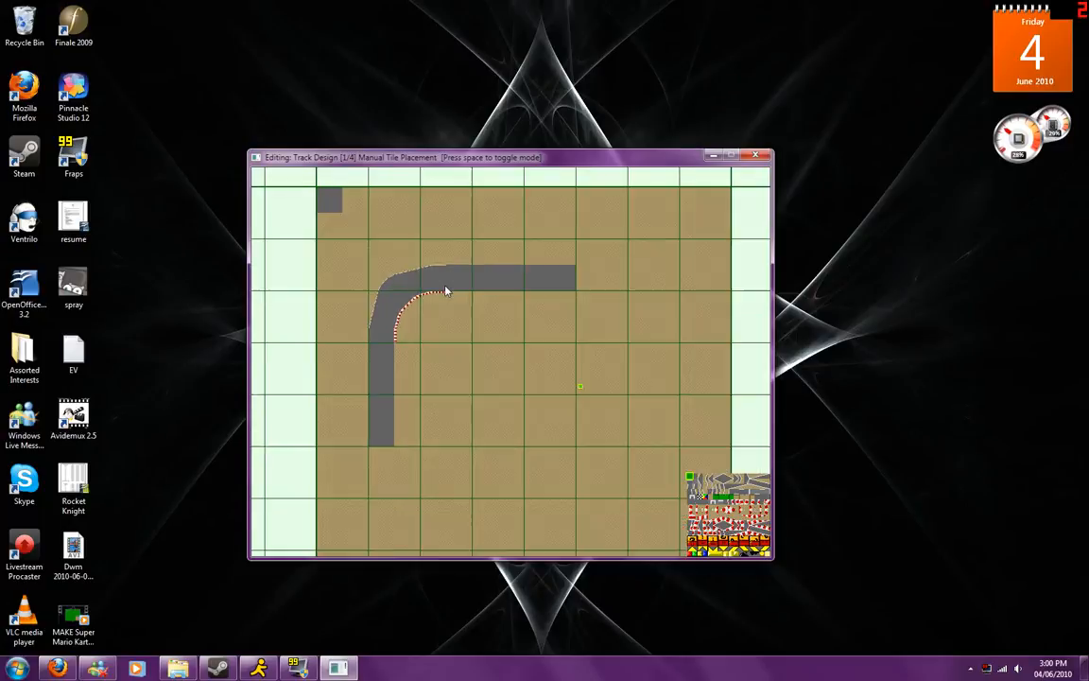
{"action": "scroll", "coordinate": [445, 290], "scroll_direction": "up", "scroll_amount": 3}
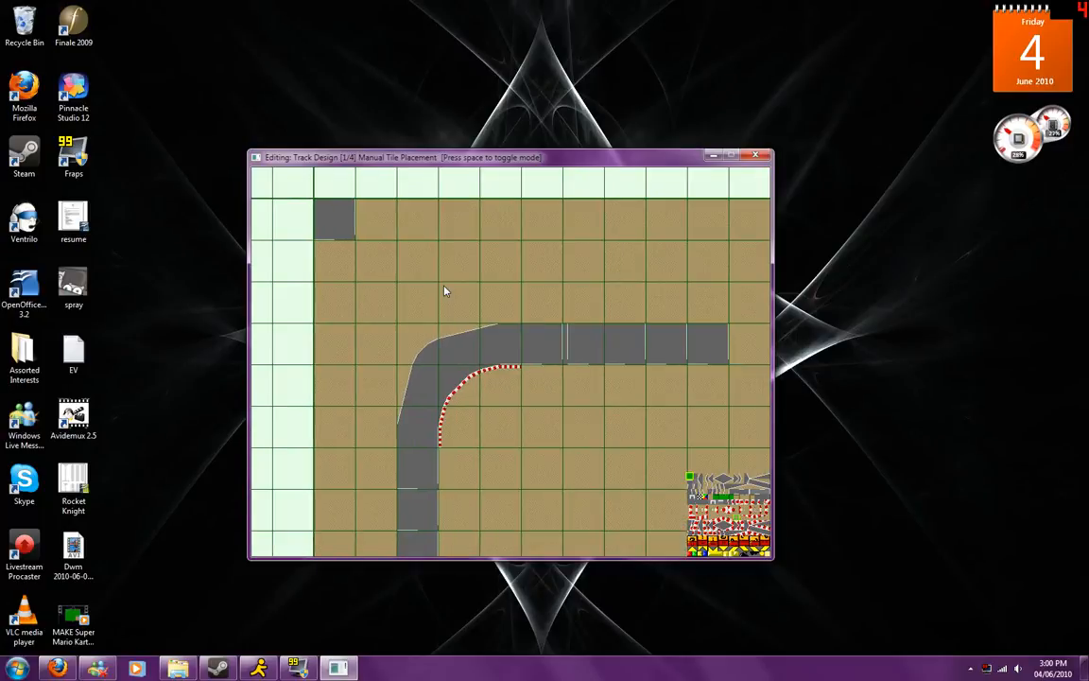
{"action": "key", "text": "Right"}
{"action": "key", "text": "Right"}
{"action": "key", "text": "Right"}
{"action": "key", "text": "Right"}
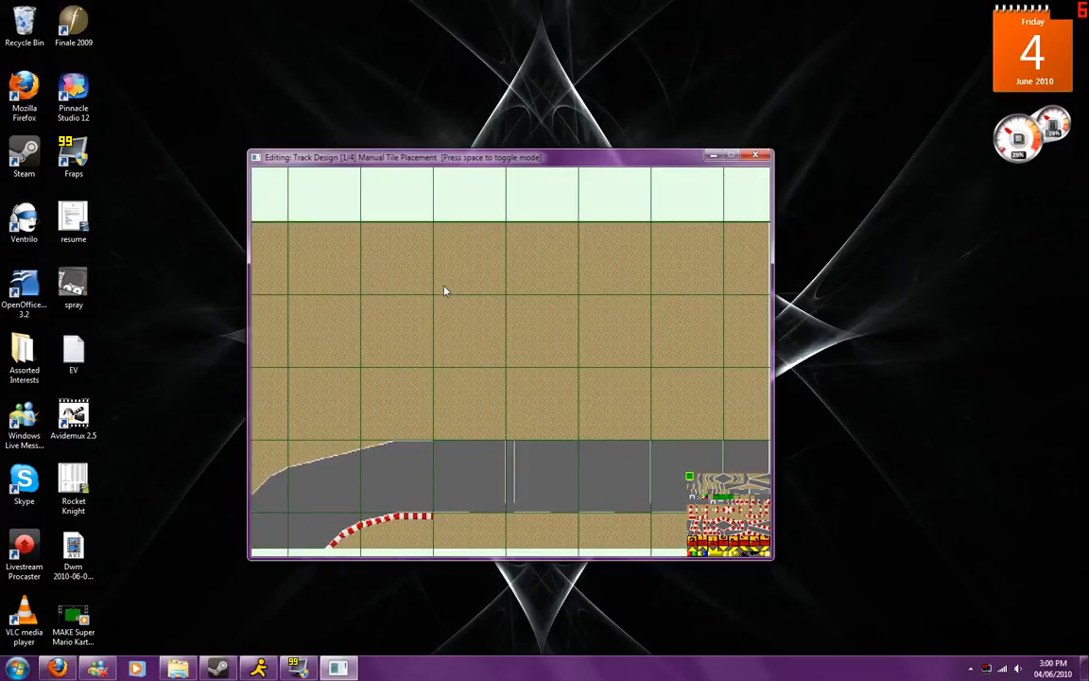
{"action": "key", "text": "Down"}
{"action": "key", "text": "Down"}
{"action": "key", "text": "Right"}
{"action": "scroll", "coordinate": [445, 291], "scroll_direction": "up", "scroll_amount": 2}
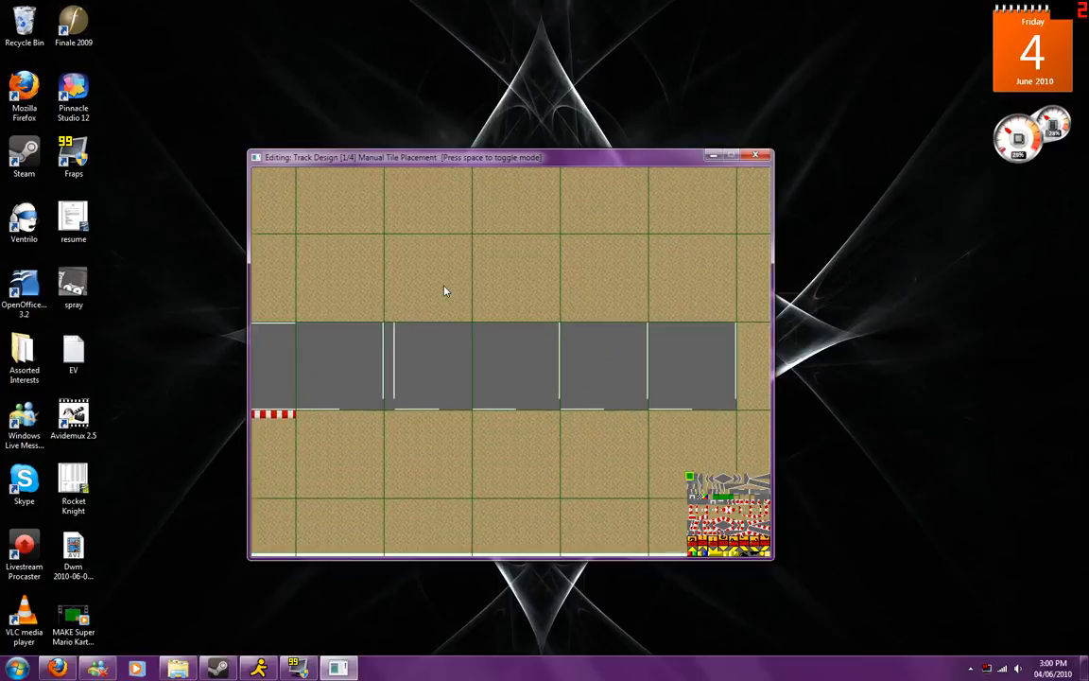
Examine the curve, its inner kerb and the vertical straight up close, as well as the overall layout
{"action": "key", "text": "Down"}
{"action": "key", "text": "Down"}
{"action": "key", "text": "Left"}
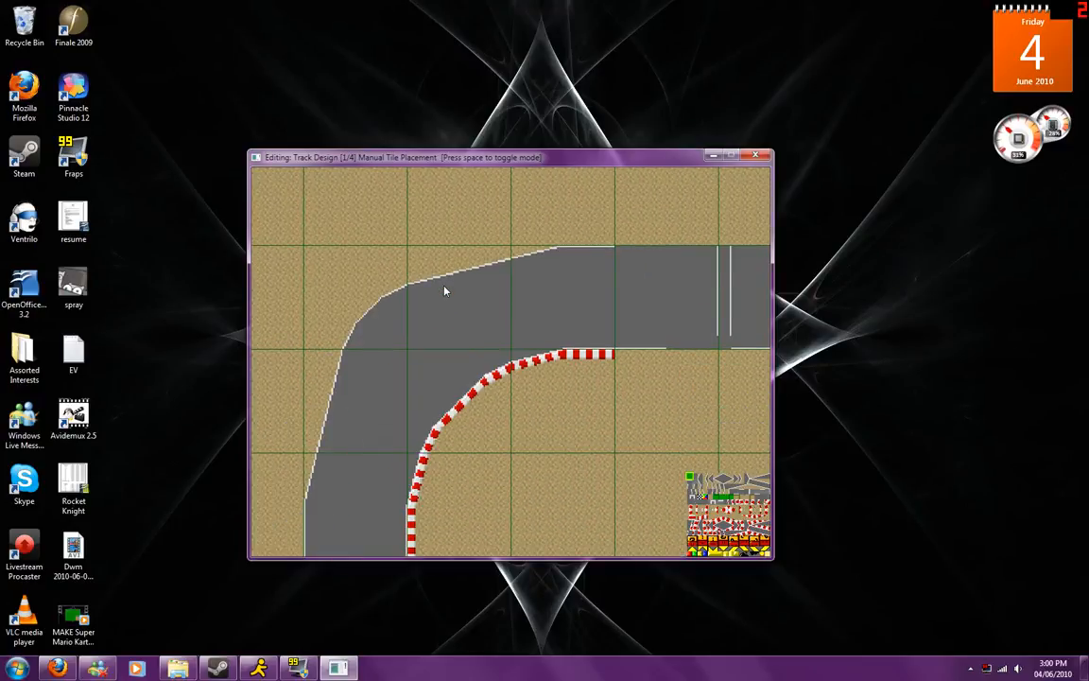
{"action": "key", "text": "Down"}
{"action": "key", "text": "Down"}
{"action": "key", "text": "Up"}
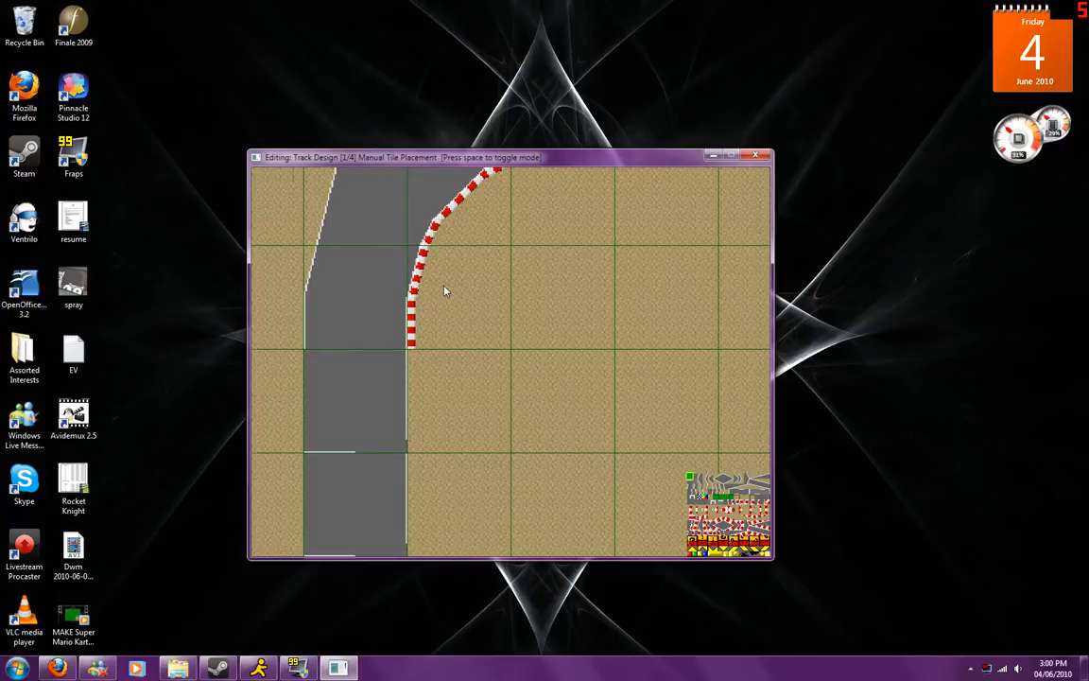
{"action": "scroll", "coordinate": [445, 290], "scroll_direction": "down", "scroll_amount": 5}
{"action": "key", "text": "Up"}
{"action": "key", "text": "Up"}
{"action": "key", "text": "Up"}
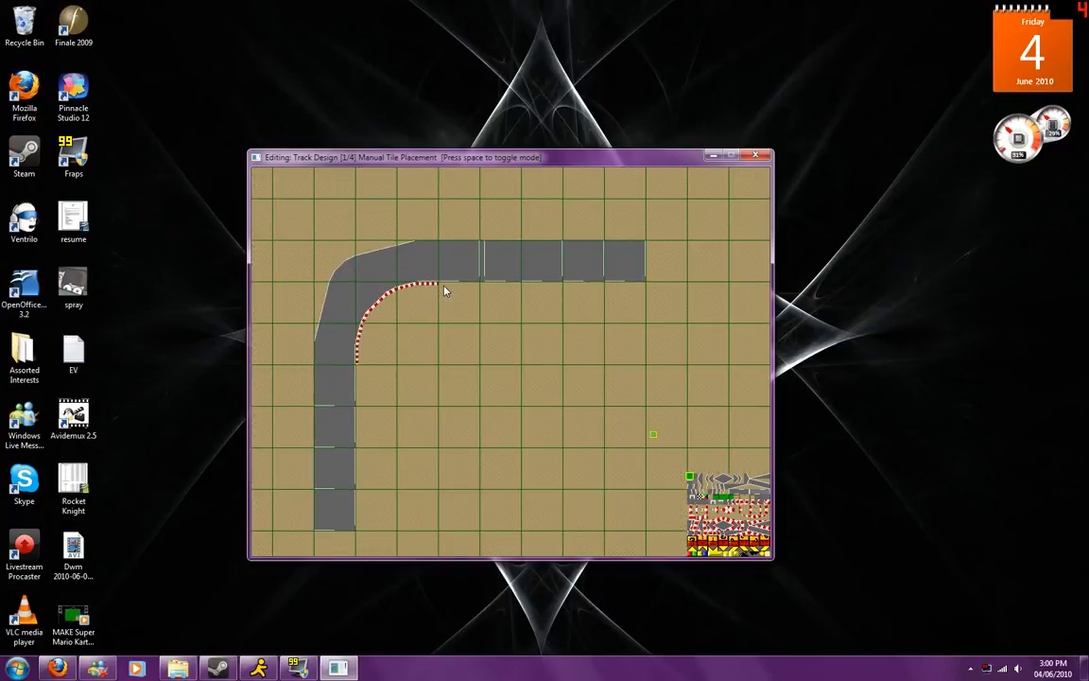
{"action": "scroll", "coordinate": [695, 549], "scroll_direction": "down", "scroll_amount": 2}
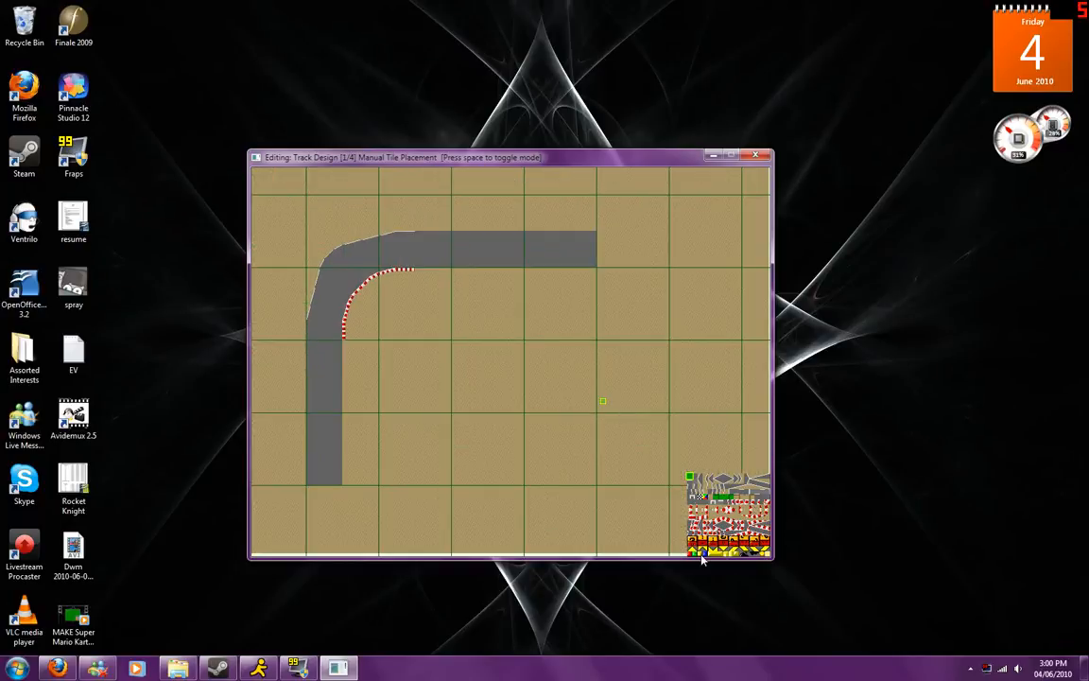
Try to copy the whole corner section, rotated a quarter turn, onto the open end of the horizontal straight
{"action": "key", "text": "Left"}
{"action": "key", "text": "Up"}
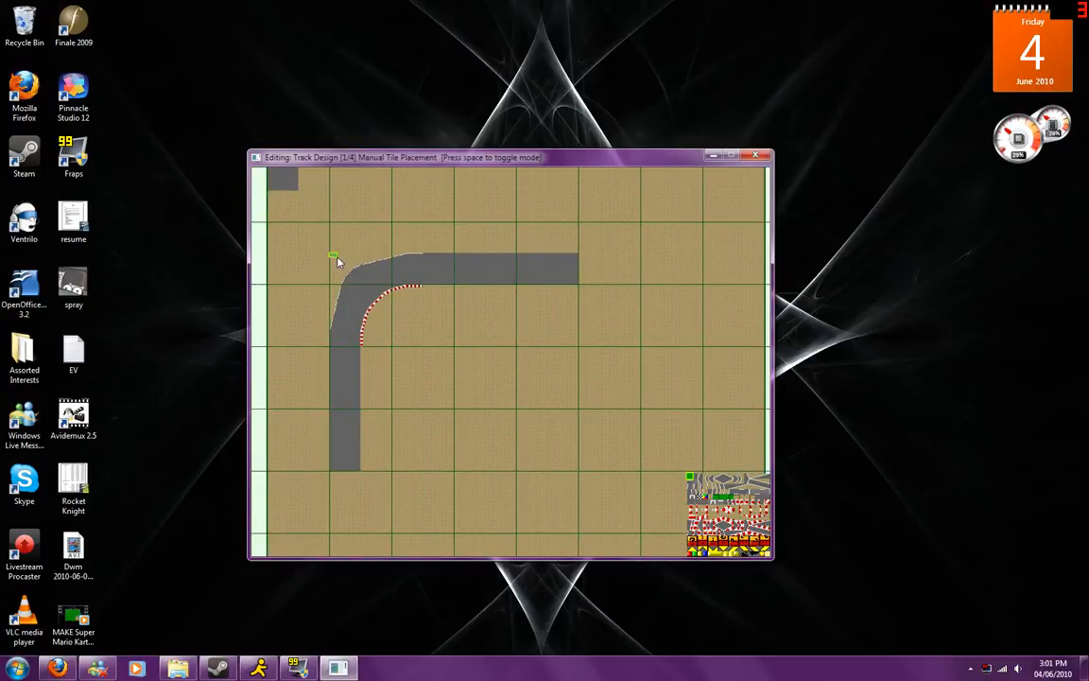
{"action": "left_click_drag", "start_coordinate": [337, 260], "coordinate": [579, 469]}
{"action": "key", "text": "r"}
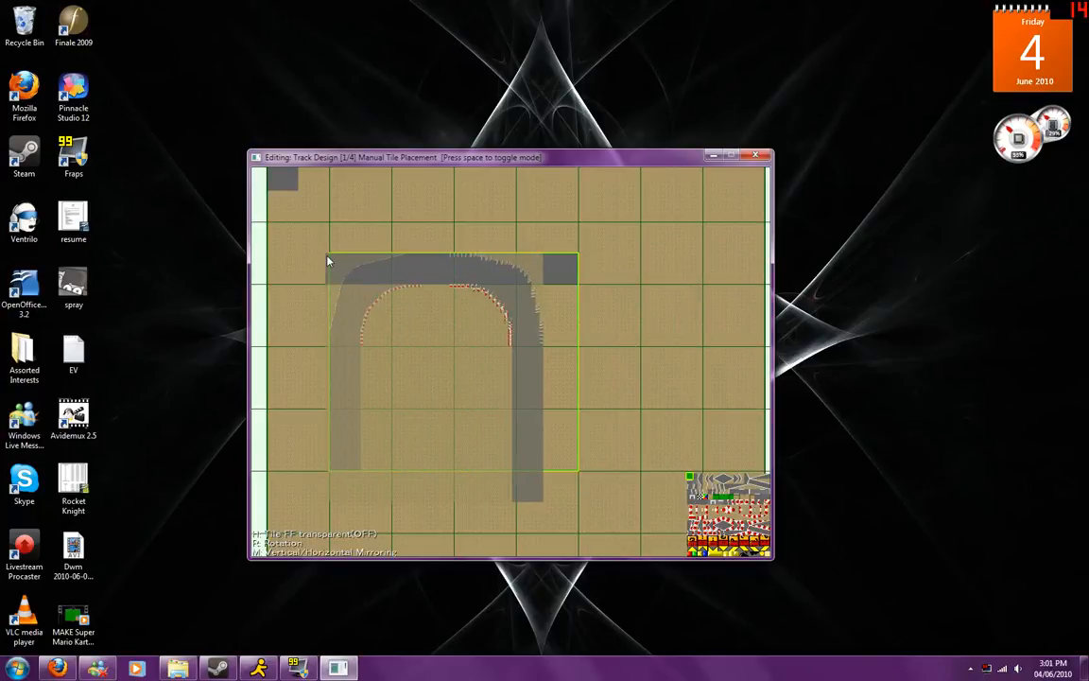
{"action": "left_click_drag", "start_coordinate": [329, 255], "coordinate": [575, 468]}
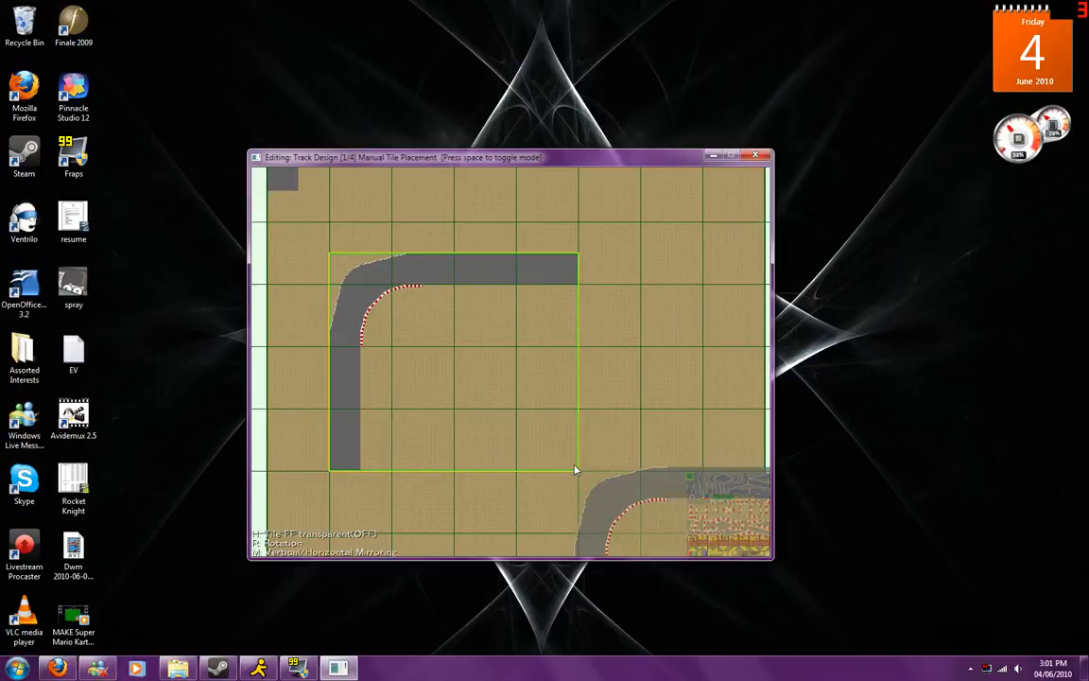
{"action": "left_click", "coordinate": [584, 260]}
Try to place a further rotated copy of the corner section as the lower-right corner and rotate another for the lower-left
{"action": "key", "text": "Down"}
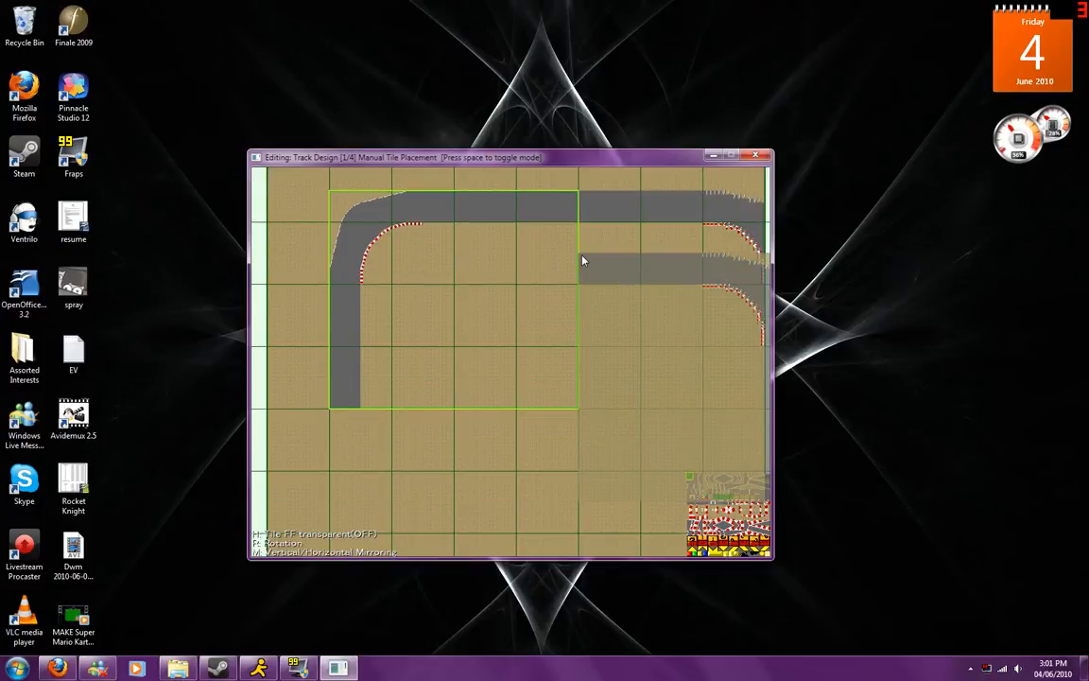
{"action": "key", "text": "r"}
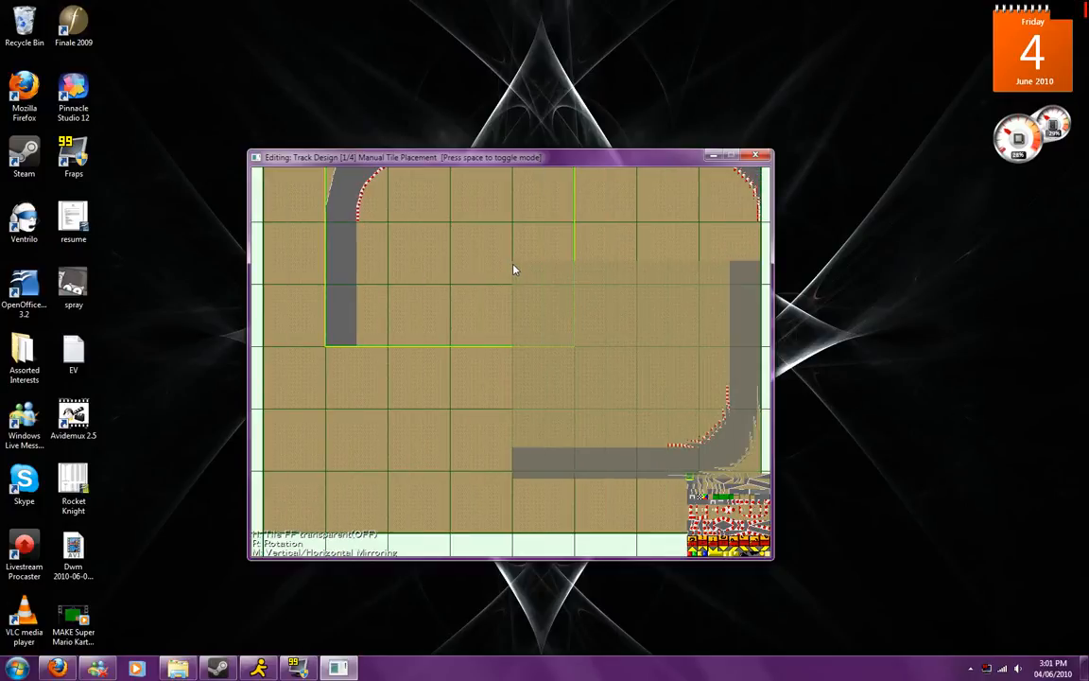
{"action": "left_click", "coordinate": [513, 265]}
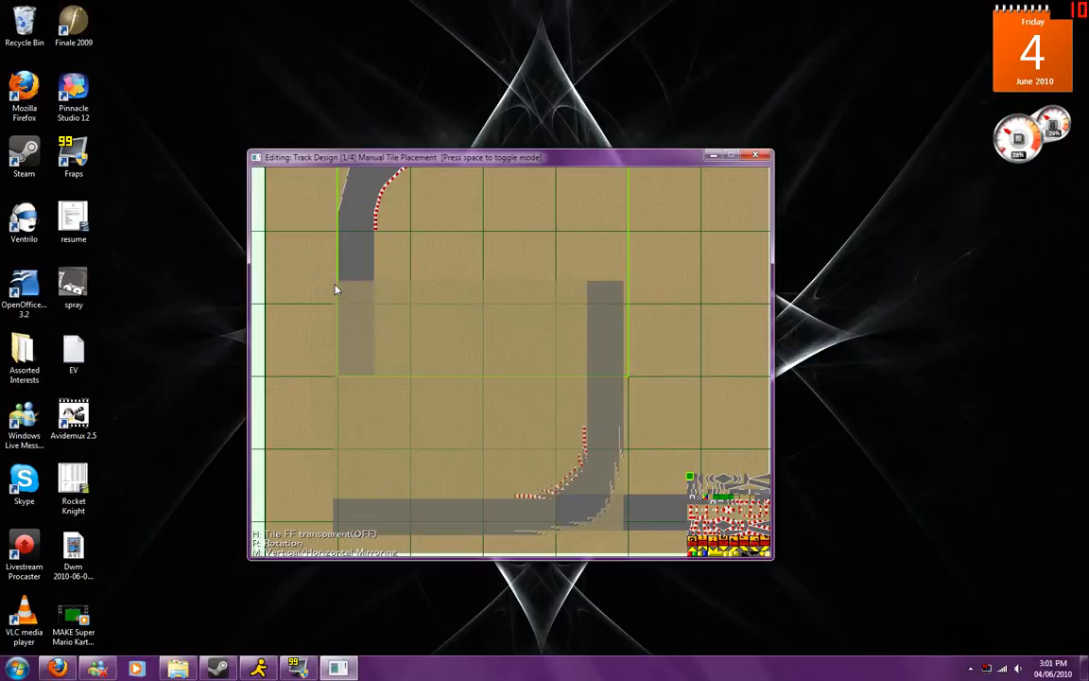
{"action": "scroll", "coordinate": [336, 288], "scroll_direction": "down", "scroll_amount": 2}
{"action": "key", "text": "r"}
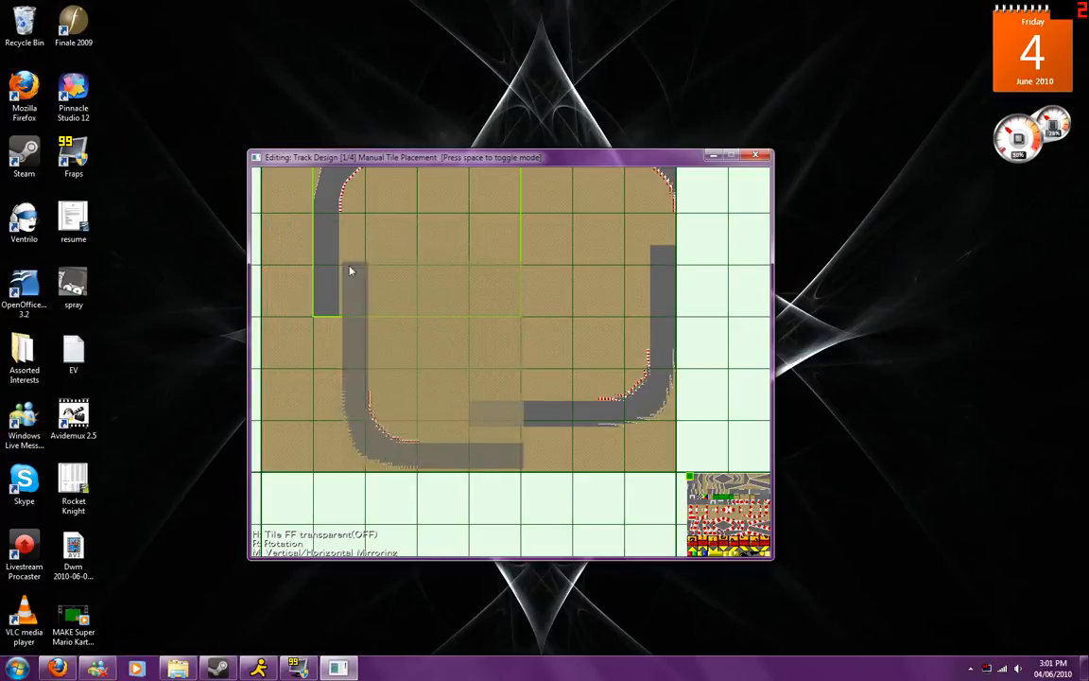
{"action": "key", "text": "Up"}
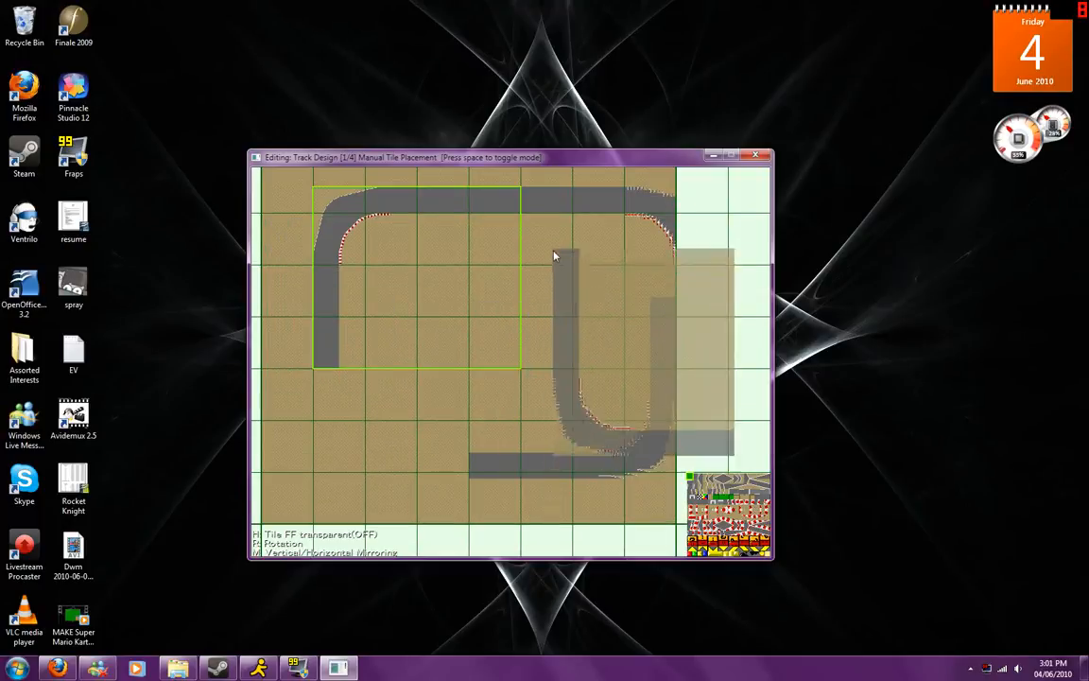
Reselect the original corner section with a margin of terrain and stamp it slightly further left on the map
{"action": "right_click_drag", "start_coordinate": [553, 249], "coordinate": [587, 322]}
{"action": "mouse_move", "coordinate": [520, 185]}
{"action": "left_mouse_down"}
{"action": "mouse_move", "coordinate": [617, 189]}
{"action": "mouse_move", "coordinate": [644, 254]}
{"action": "mouse_move", "coordinate": [634, 382]}
{"action": "mouse_move", "coordinate": [474, 401]}
{"action": "mouse_move", "coordinate": [346, 332]}
{"action": "mouse_move", "coordinate": [311, 369]}
{"action": "mouse_move", "coordinate": [562, 209]}
{"action": "mouse_move", "coordinate": [568, 179]}
{"action": "left_mouse_up"}
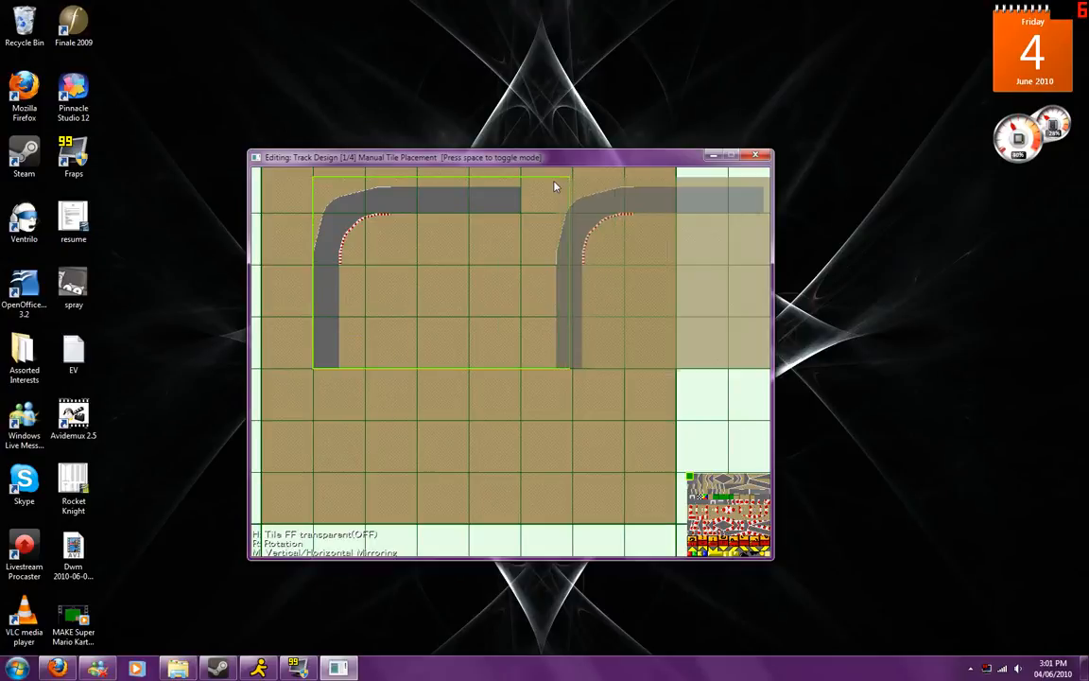
{"action": "key", "text": "Left"}
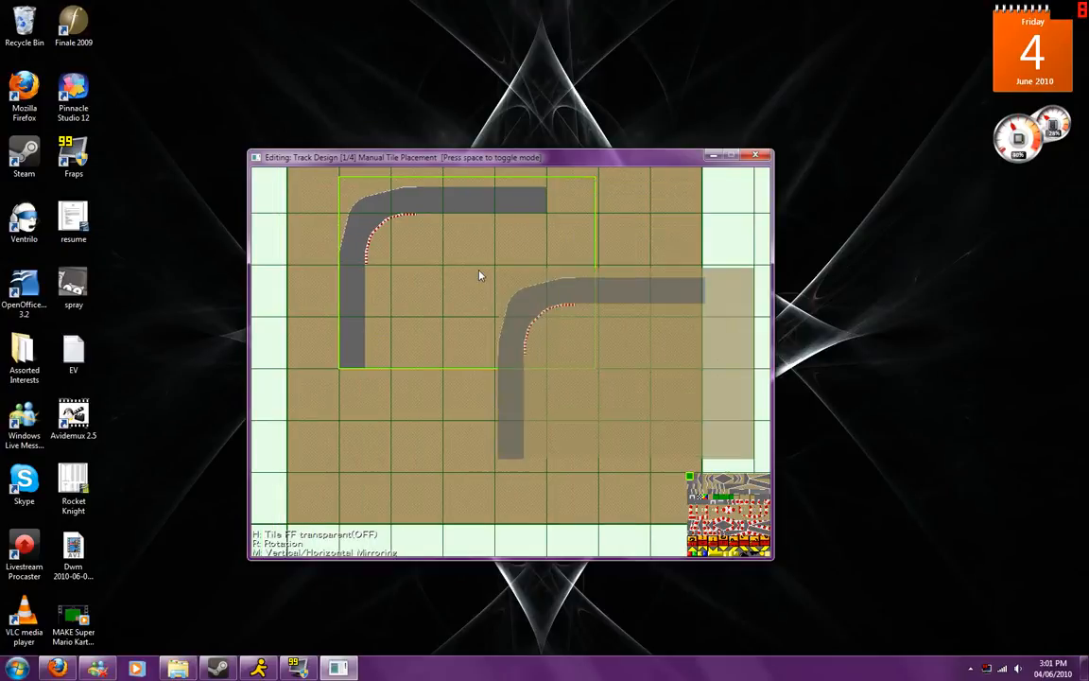
{"action": "left_click", "coordinate": [325, 182]}
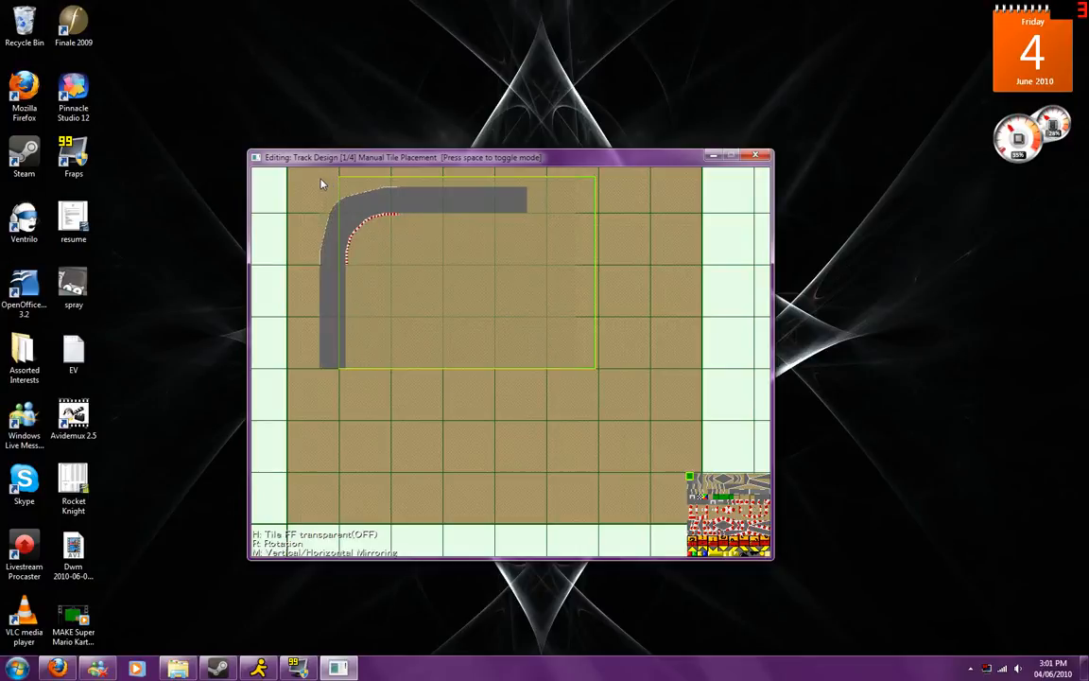
Copy the shifted corner section, rotate it a quarter turn clockwise and attach it to the open end of the horizontal straight
{"action": "right_click", "coordinate": [321, 375]}
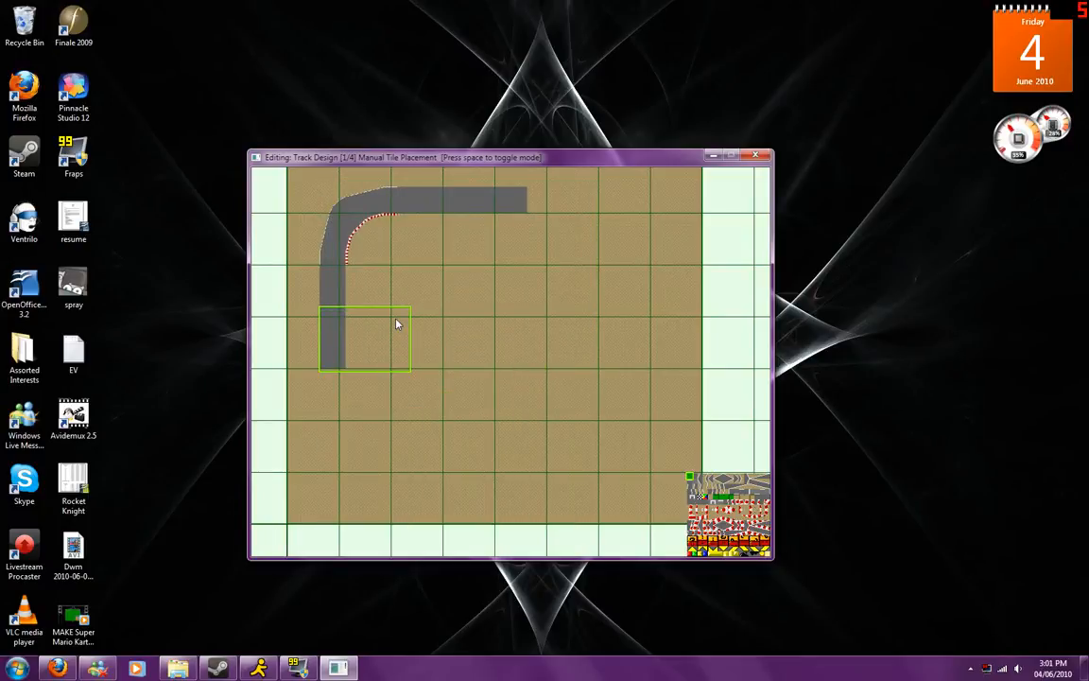
{"action": "left_click_drag", "start_coordinate": [338, 359], "coordinate": [525, 195]}
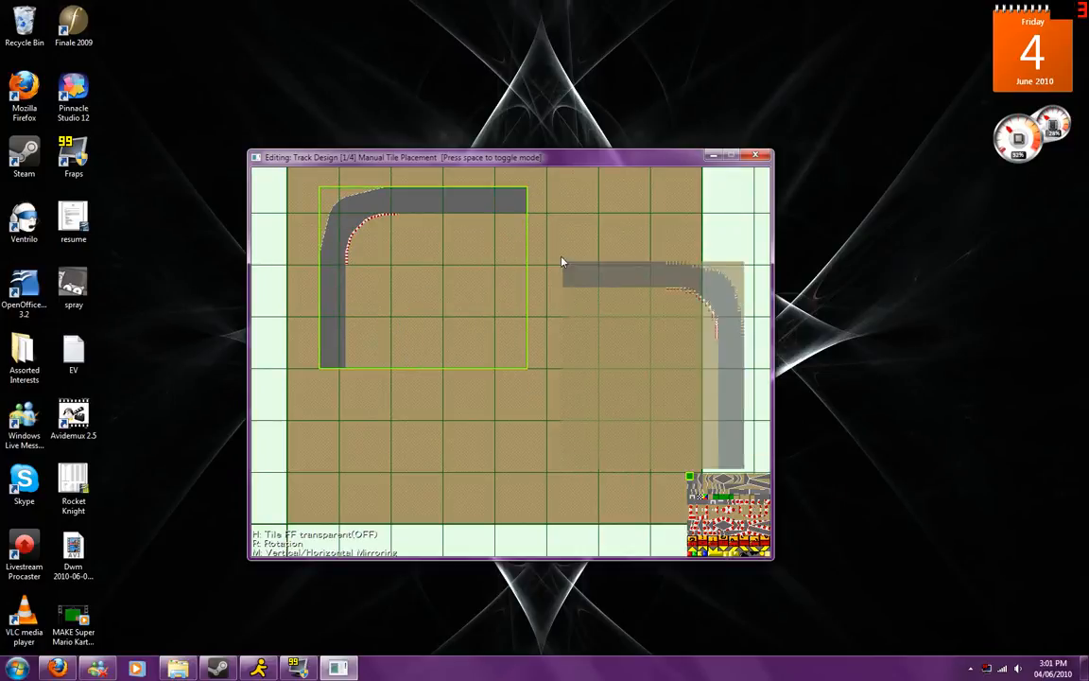
{"action": "left_click", "coordinate": [494, 191]}
Place further rotated copies of the corner section as the lower-right and lower-left corners to close the loop
{"action": "key", "text": "m"}
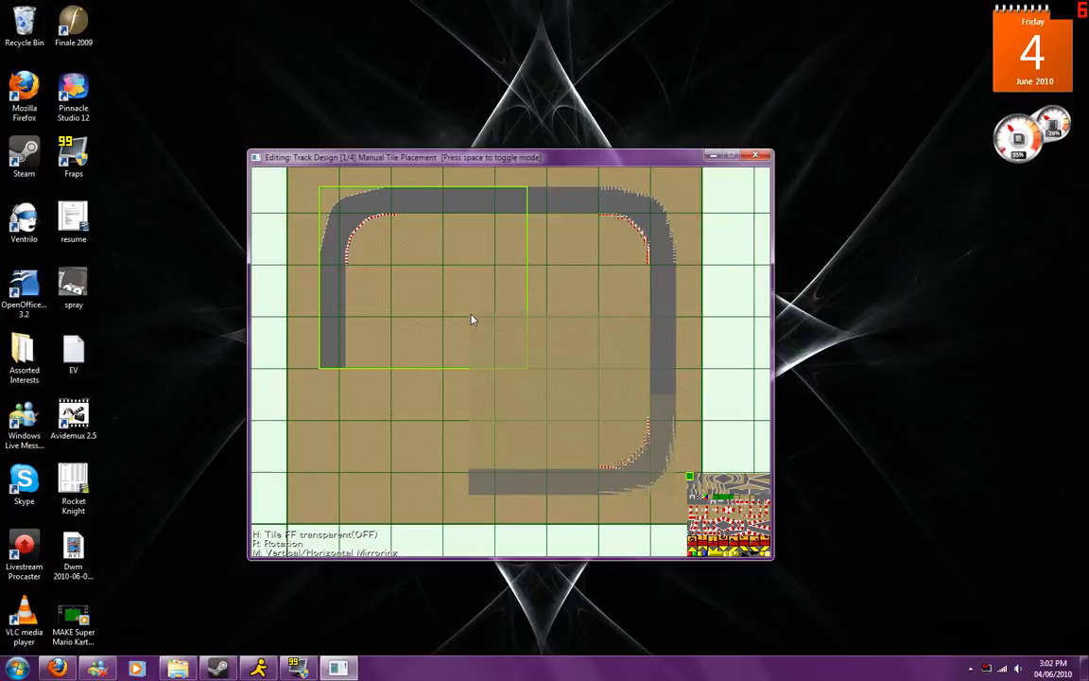
{"action": "left_click", "coordinate": [472, 320]}
{"action": "key", "text": "m"}
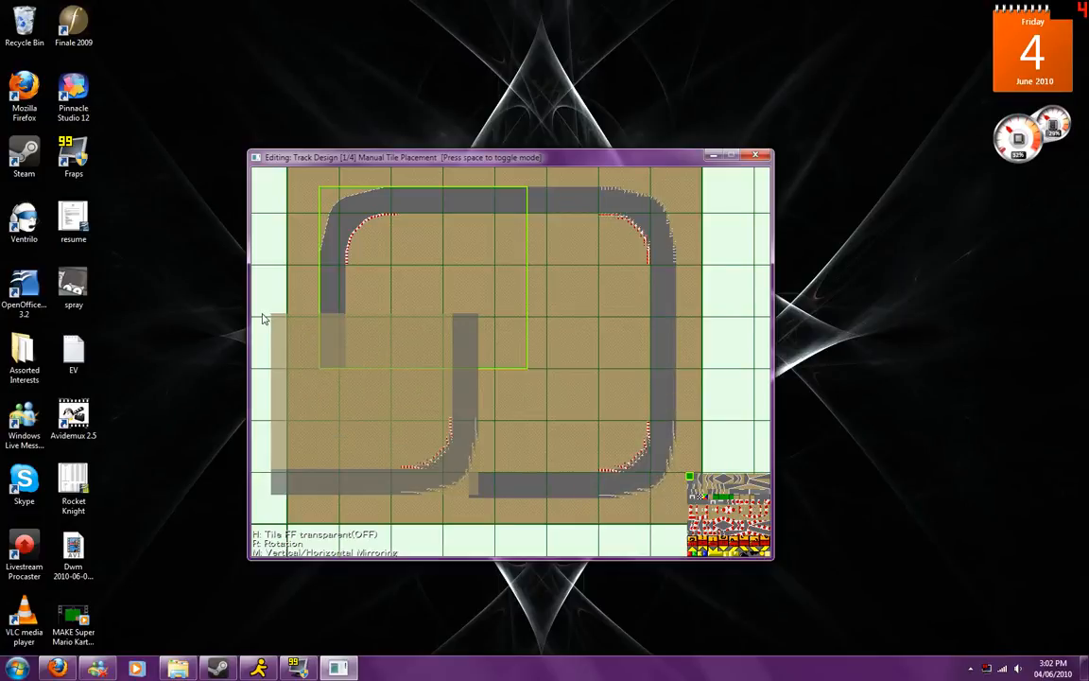
{"action": "left_click", "coordinate": [319, 294]}
Use automated tile placement to clean up the road edges and kerbs on the loop's copied corners
{"action": "key", "text": "space"}
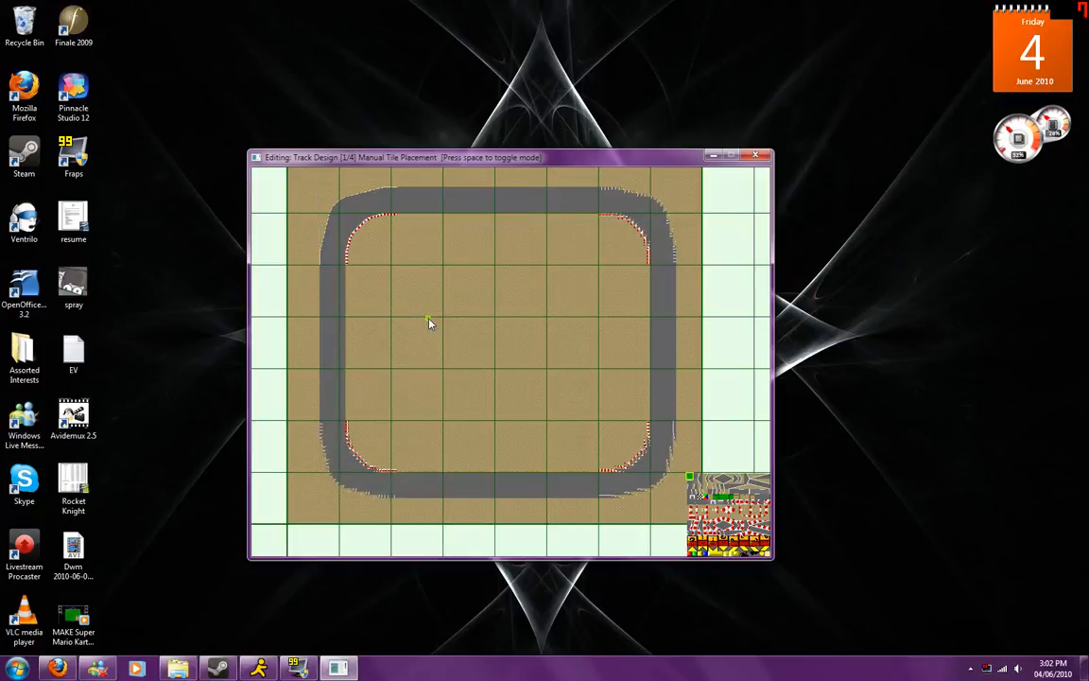
{"action": "key", "text": "space"}
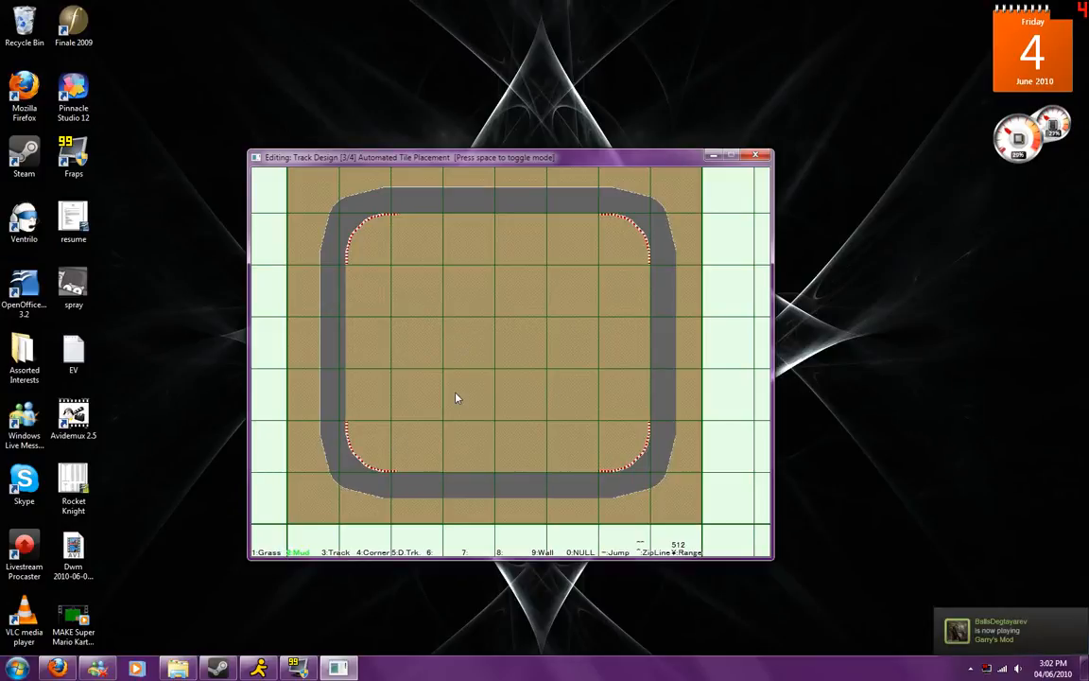
{"action": "scroll", "coordinate": [491, 324], "scroll_direction": "up", "scroll_amount": 2}
{"action": "scroll", "coordinate": [490, 323], "scroll_direction": "up", "scroll_amount": 2}
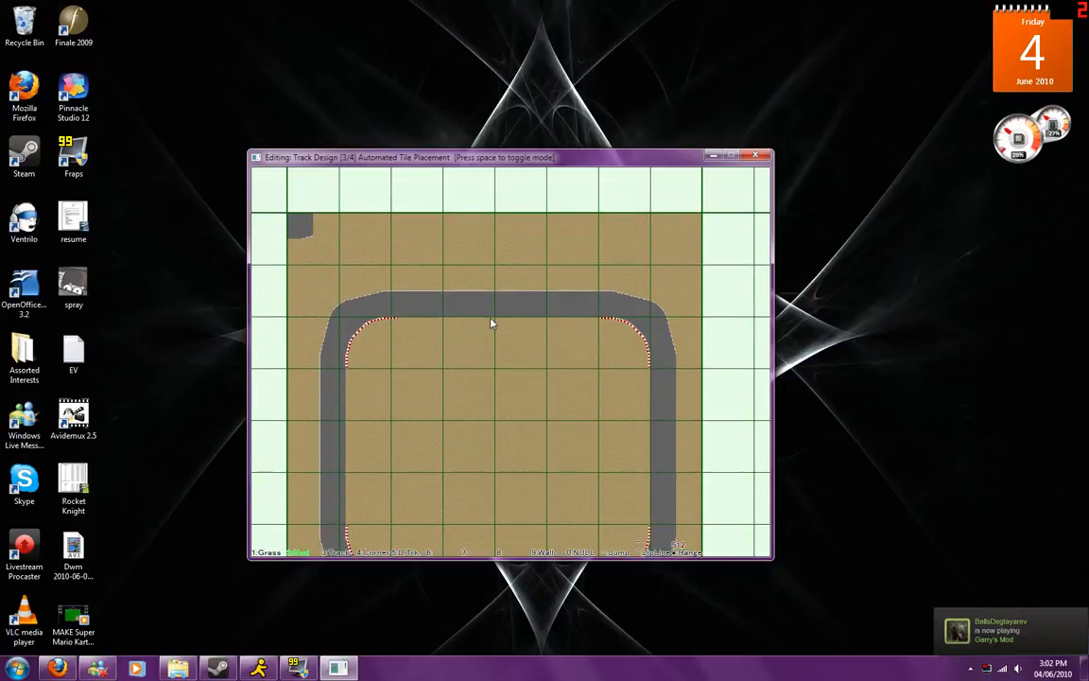
{"action": "scroll", "coordinate": [490, 323], "scroll_direction": "down", "scroll_amount": 3}
{"action": "scroll", "coordinate": [491, 323], "scroll_direction": "down", "scroll_amount": 3}
{"action": "scroll", "coordinate": [490, 323], "scroll_direction": "up", "scroll_amount": 5}
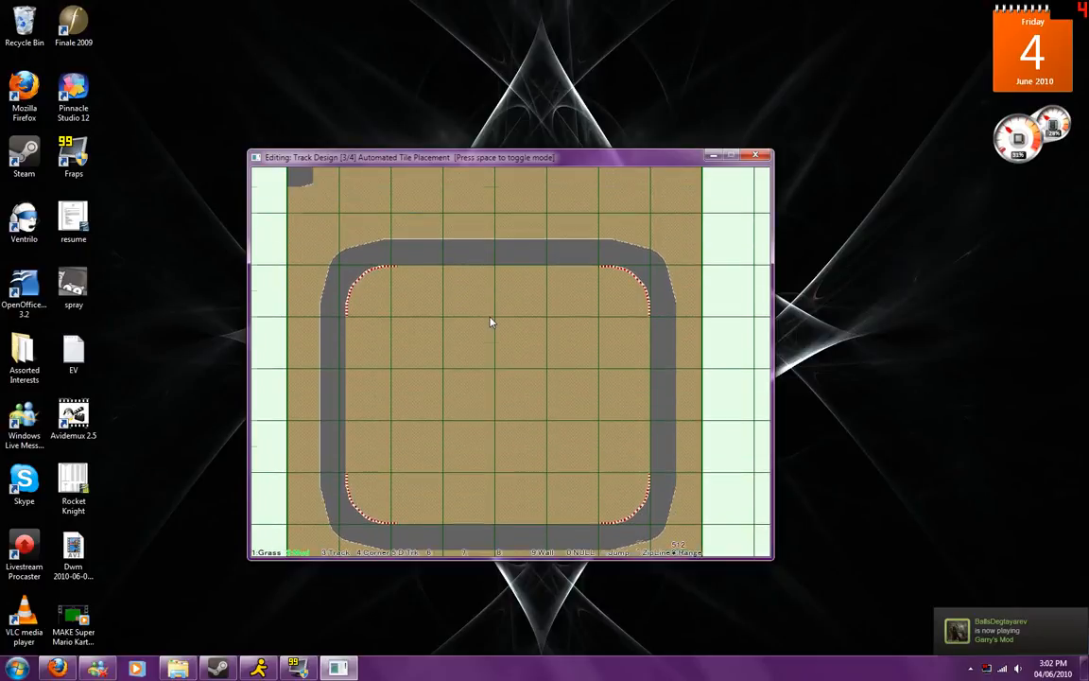
{"action": "scroll", "coordinate": [490, 323], "scroll_direction": "down", "scroll_amount": 3}
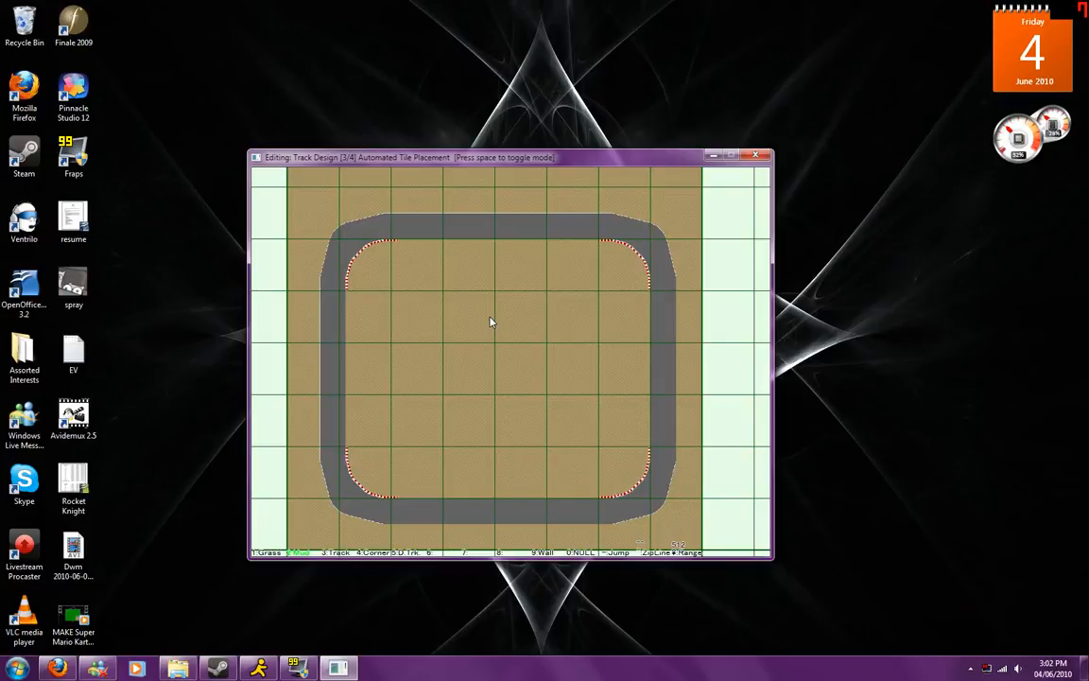
Return to manual tile placement, stamp some multicoloured trial tiles inside the loop's left side and cover them with copied terrain
{"action": "key", "text": "space"}
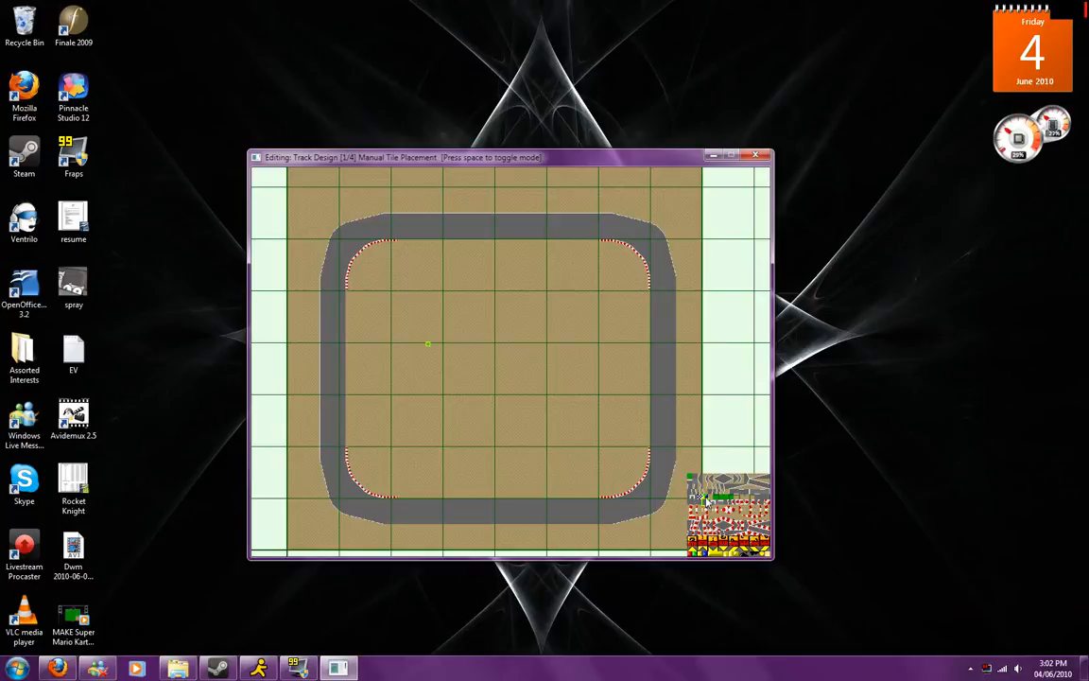
{"action": "mouse_move", "coordinate": [353, 344]}
{"action": "left_mouse_down"}
{"action": "mouse_move", "coordinate": [406, 303]}
{"action": "mouse_move", "coordinate": [482, 396]}
{"action": "mouse_move", "coordinate": [367, 408]}
{"action": "mouse_move", "coordinate": [362, 390]}
{"action": "left_mouse_up"}
{"action": "right_click_drag", "start_coordinate": [520, 277], "coordinate": [592, 430]}
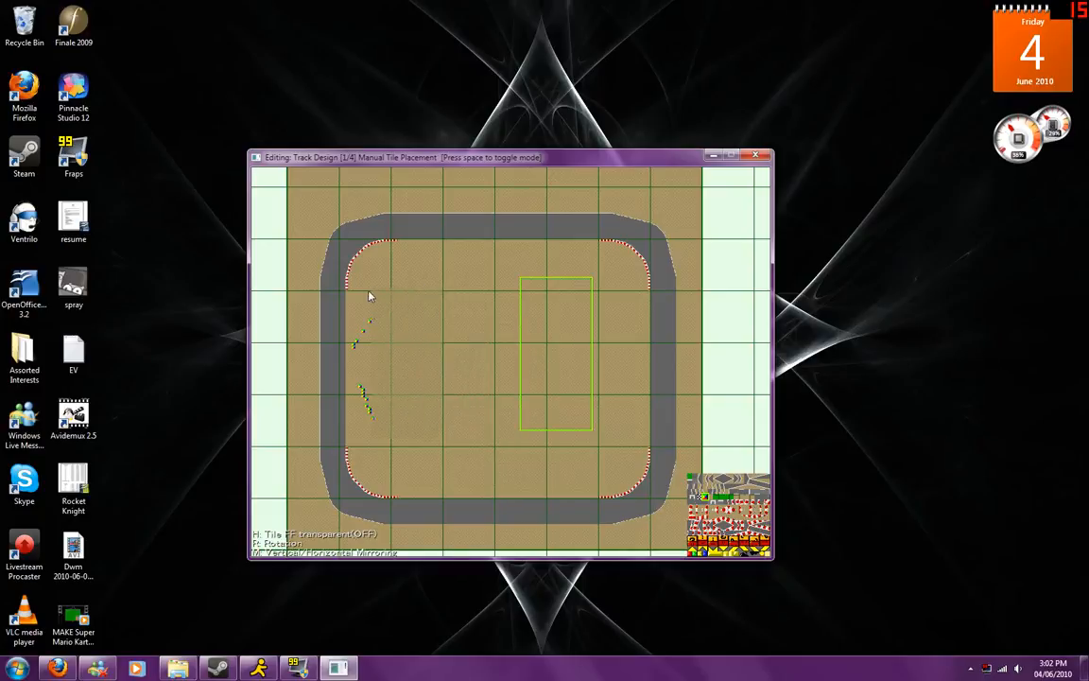
{"action": "right_click", "coordinate": [383, 311]}
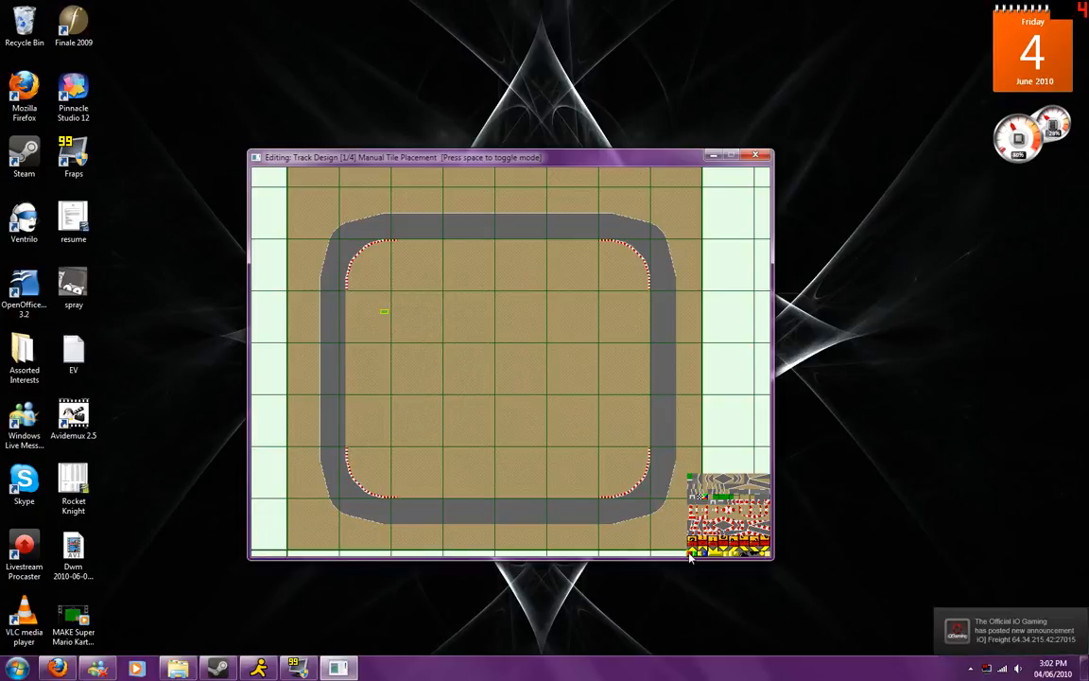
Place four red block tiles diagonally inside the upper-left curve and cover all but the one nearest the kerb with copied terrain
{"action": "scroll", "coordinate": [379, 490], "scroll_direction": "up", "scroll_amount": 3}
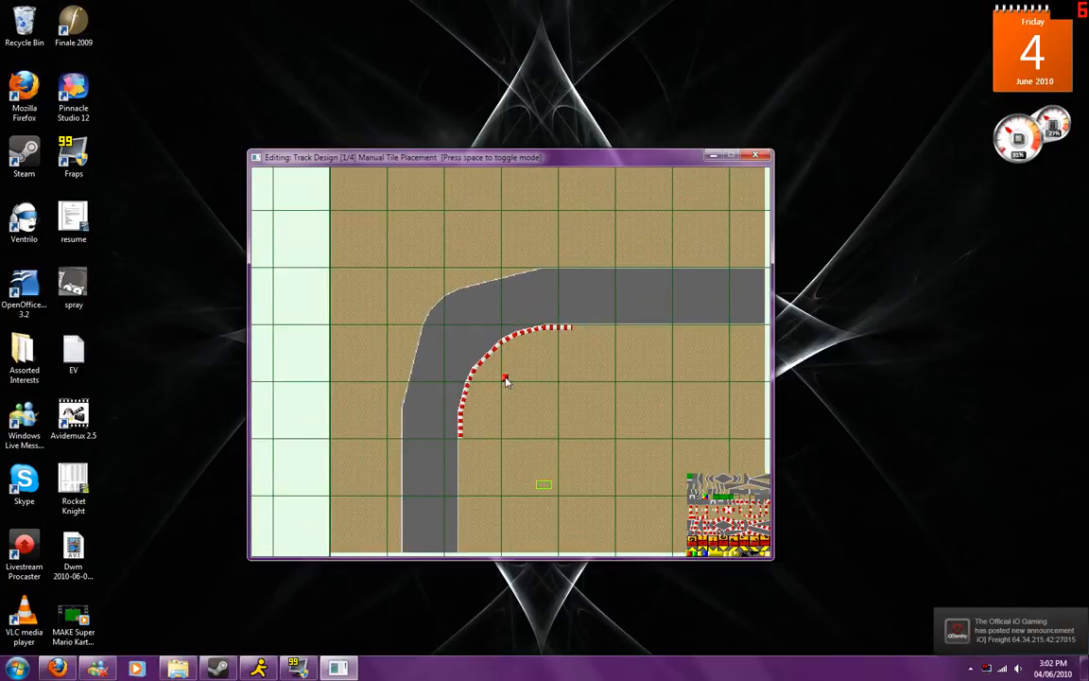
{"action": "scroll", "coordinate": [504, 379], "scroll_direction": "down", "scroll_amount": 1}
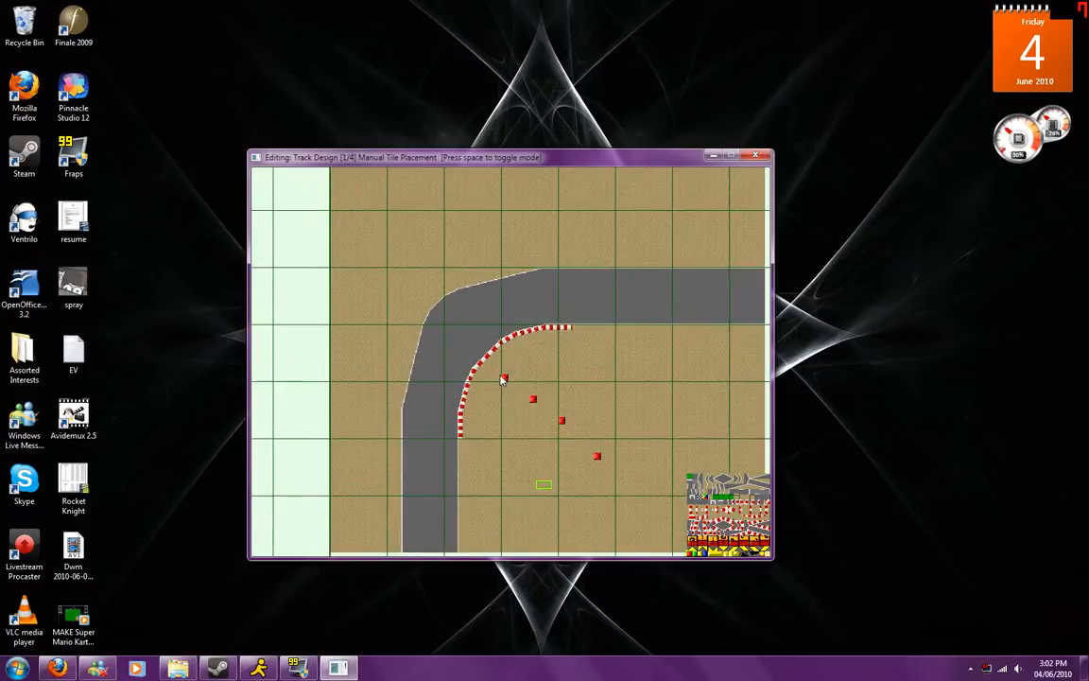
{"action": "scroll", "coordinate": [509, 416], "scroll_direction": "up", "scroll_amount": 1}
{"action": "right_click_drag", "start_coordinate": [503, 402], "coordinate": [552, 444]}
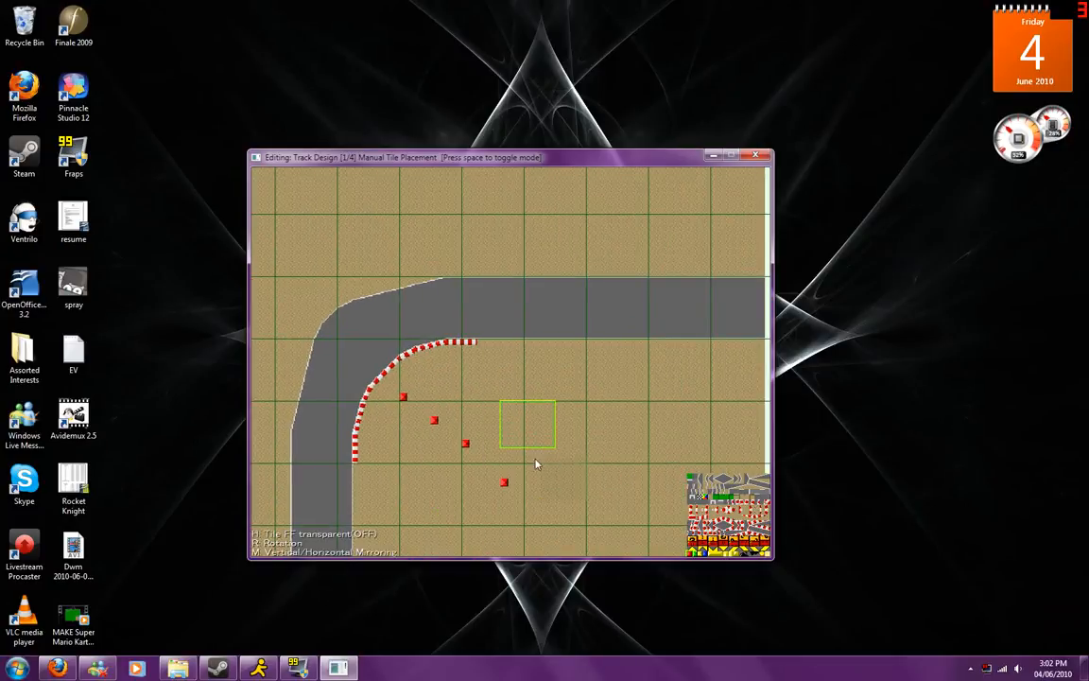
{"action": "left_click", "coordinate": [465, 437]}
{"action": "left_click", "coordinate": [435, 418]}
{"action": "key", "text": "2"}
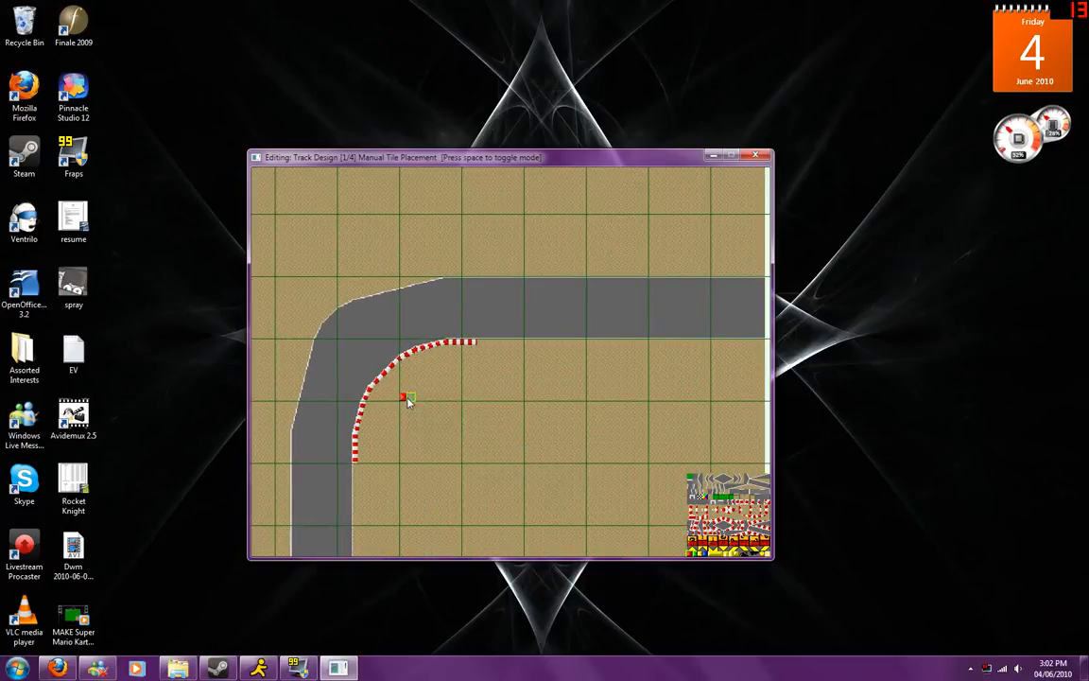
Lay a horizontal row of red blocks from the remaining block, below the upper straight, and duplicate the row end to end
{"action": "left_click_drag", "start_coordinate": [404, 401], "coordinate": [584, 398]}
{"action": "right_click_drag", "start_coordinate": [422, 398], "coordinate": [585, 397]}
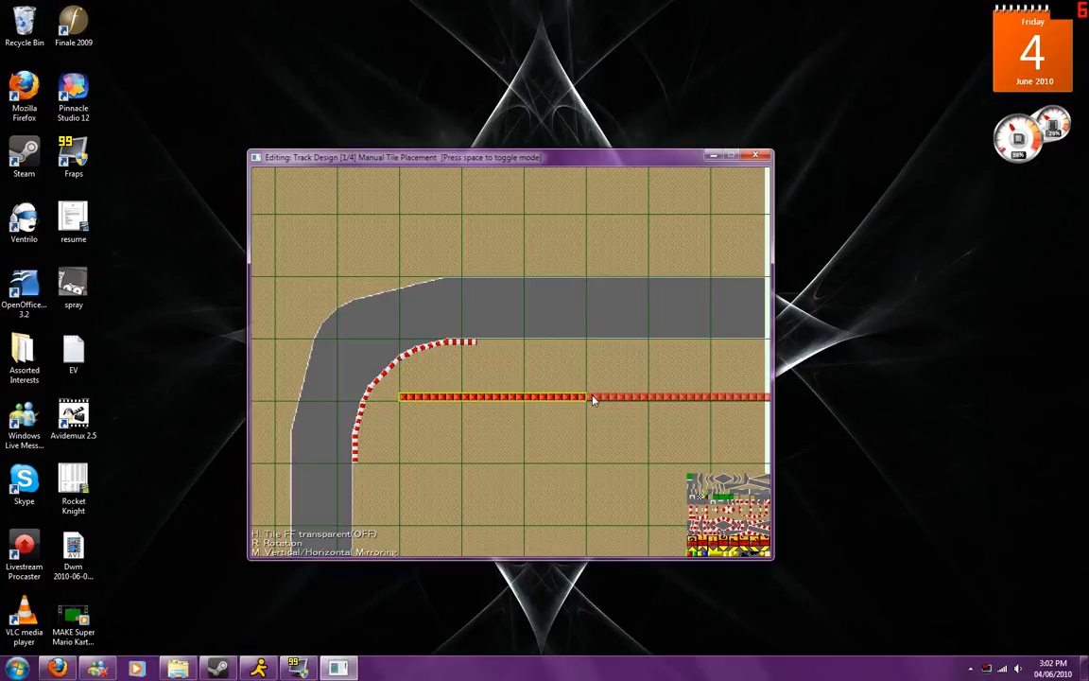
{"action": "left_click", "coordinate": [592, 399]}
Extend the red block row with more copies until it reaches the inside of the upper-right curve
{"action": "key", "text": "Right"}
{"action": "key", "text": "Right"}
{"action": "key", "text": "Right"}
{"action": "key", "text": "Right"}
{"action": "key", "text": "Right"}
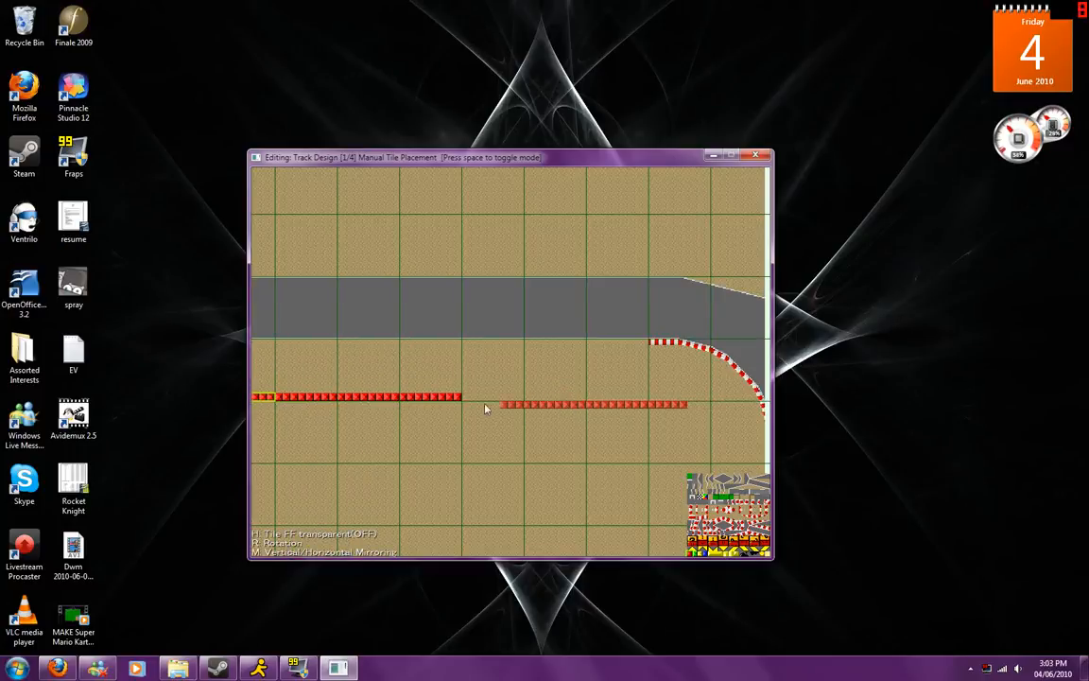
{"action": "left_click", "coordinate": [459, 397]}
Finish the upper red block row and lay rotated copies of it down the loop's inner right side to the lower-right curve
{"action": "key", "text": "Down"}
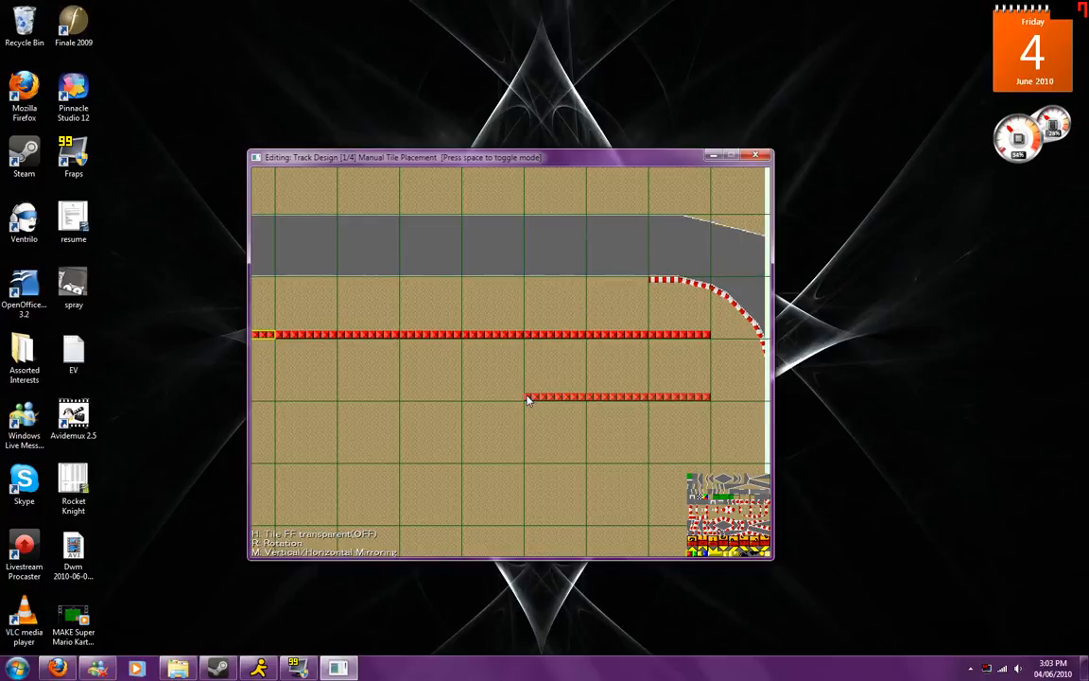
{"action": "key", "text": "Right"}
{"action": "key", "text": "r"}
{"action": "left_click", "coordinate": [649, 349]}
{"action": "key", "text": "Down"}
{"action": "key", "text": "Down"}
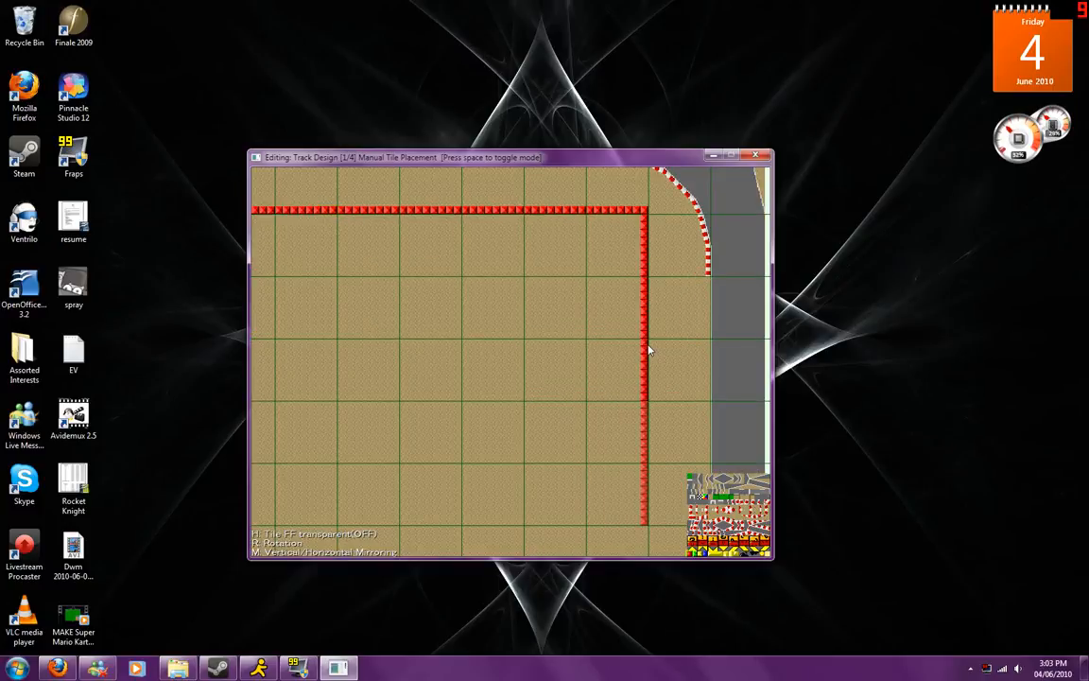
{"action": "key", "text": "Down"}
{"action": "left_click", "coordinate": [649, 350]}
{"action": "key", "text": "Down"}
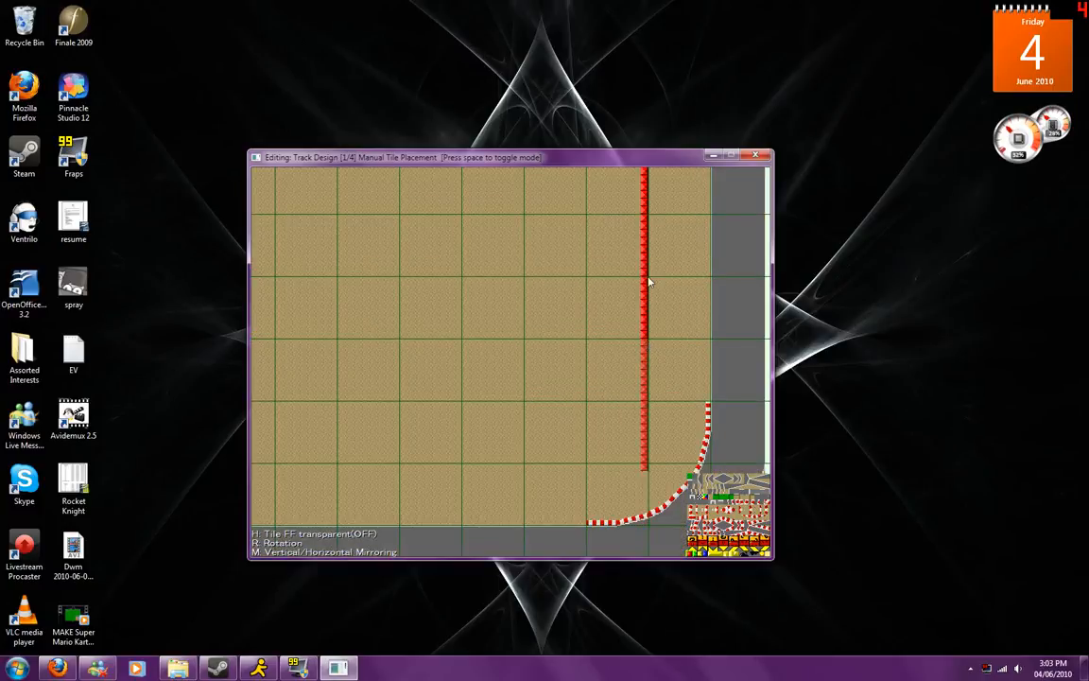
Rotate the copied block row back to horizontal and lay copies along the loop's lower inside to the lower-left curve
{"action": "key", "text": "r"}
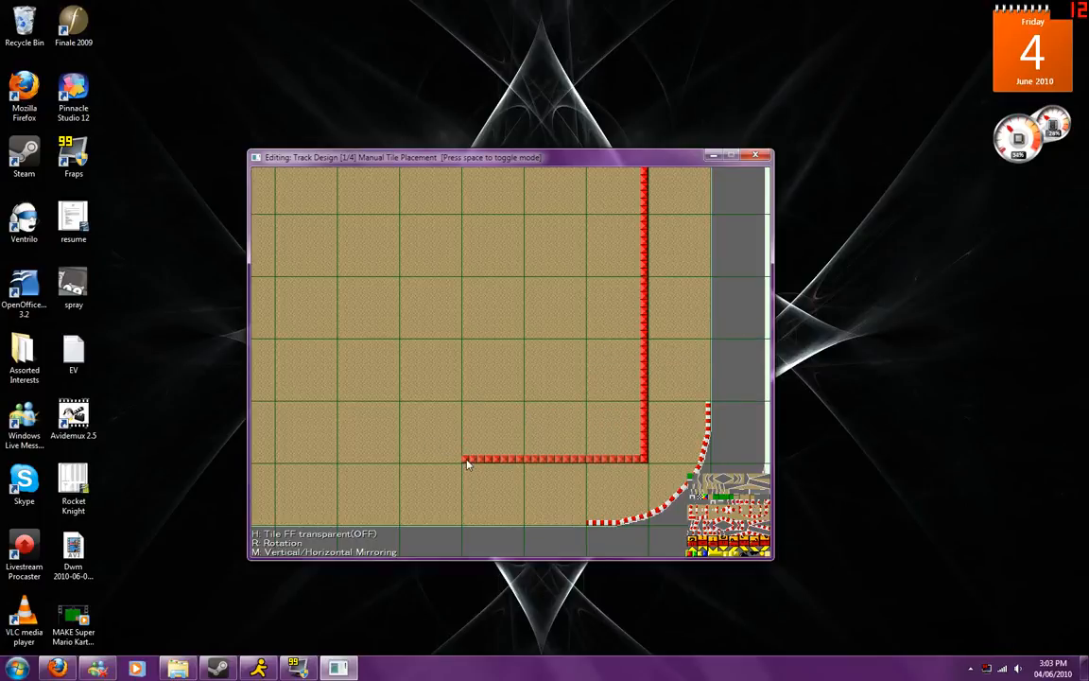
{"action": "key", "text": "Left"}
{"action": "key", "text": "Left"}
{"action": "key", "text": "Left"}
{"action": "key", "text": "Left"}
{"action": "key", "text": "Left"}
{"action": "key", "text": "Left"}
{"action": "key", "text": "Left"}
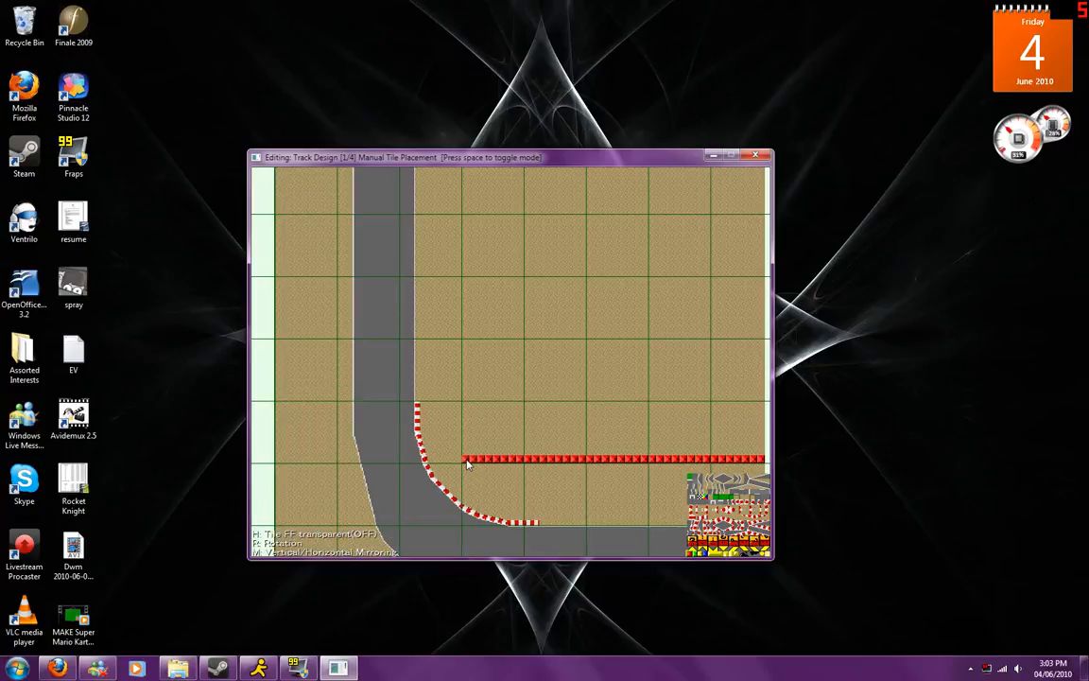
{"action": "left_click", "coordinate": [466, 462]}
Rotate the copied block row to vertical and lay copies up the loop's inner left side, closing the red wall rectangle
{"action": "key", "text": "r"}
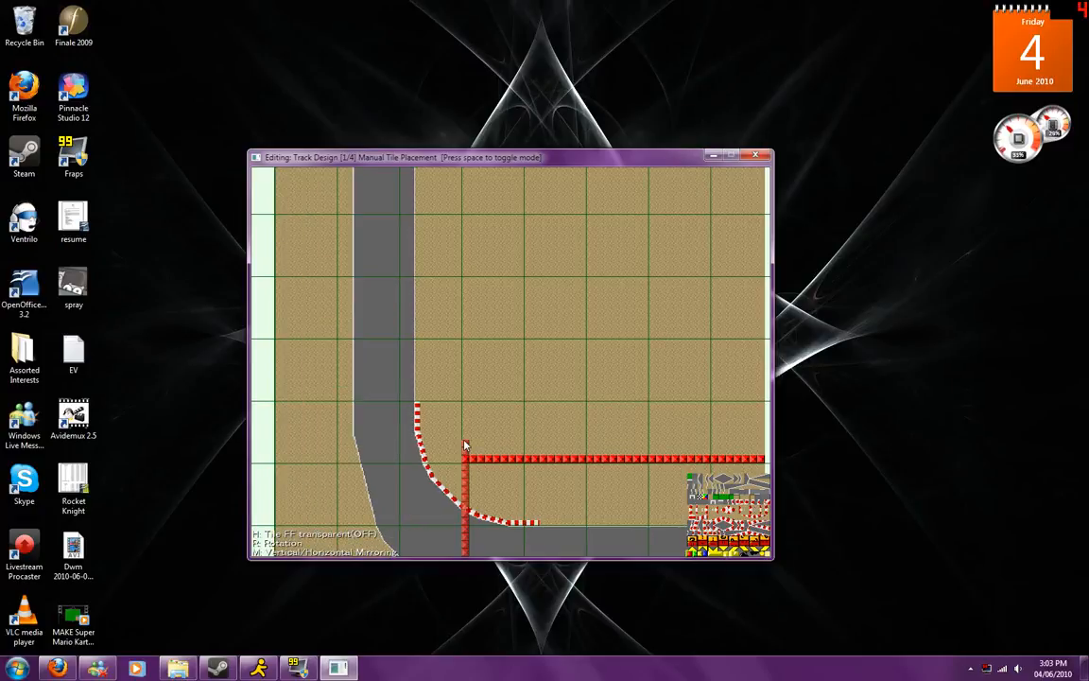
{"action": "key", "text": "Up"}
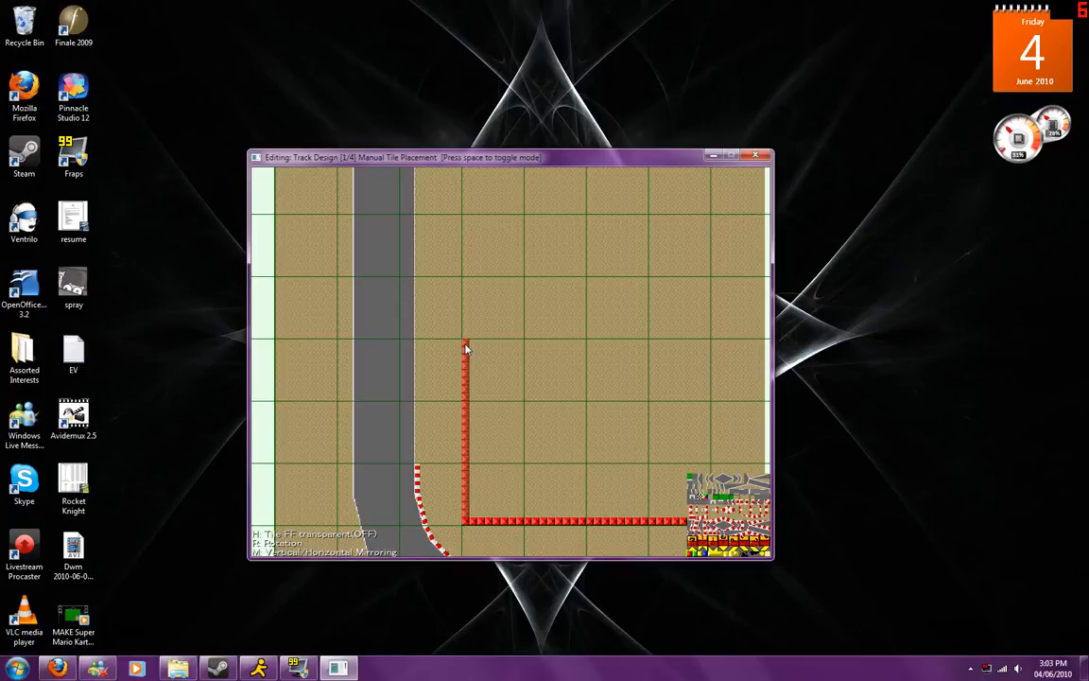
{"action": "key", "text": "Up"}
{"action": "key", "text": "Up"}
{"action": "key", "text": "Up"}
{"action": "key", "text": "Up"}
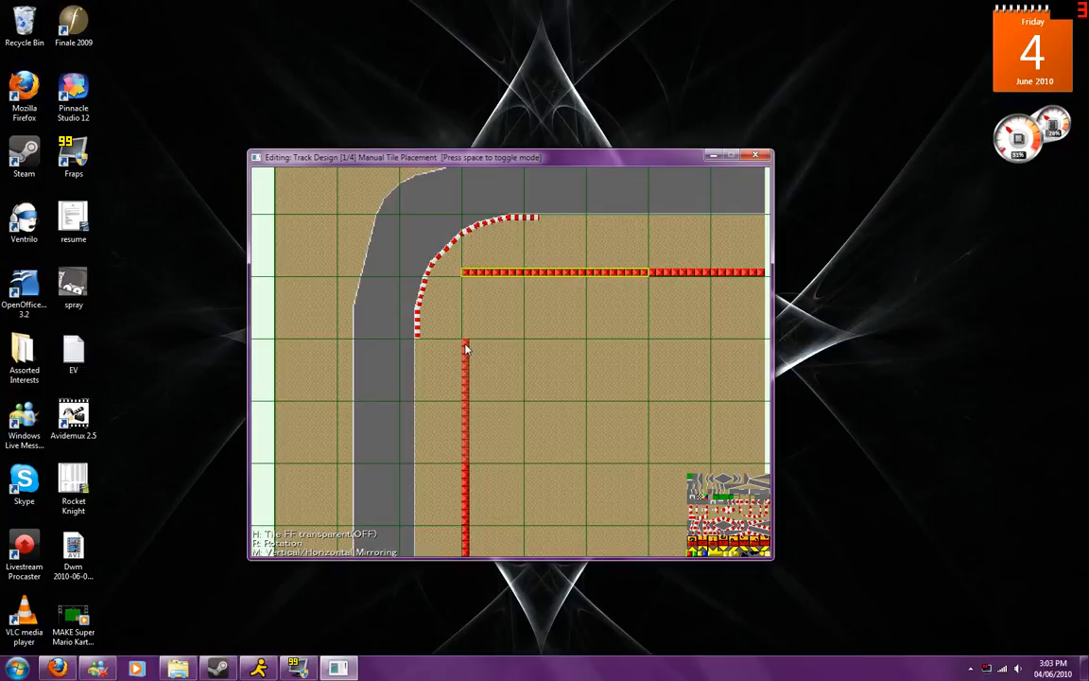
{"action": "left_click", "coordinate": [465, 343]}
{"action": "key", "text": "Up"}
{"action": "left_click", "coordinate": [466, 342]}
{"action": "right_click", "coordinate": [481, 362]}
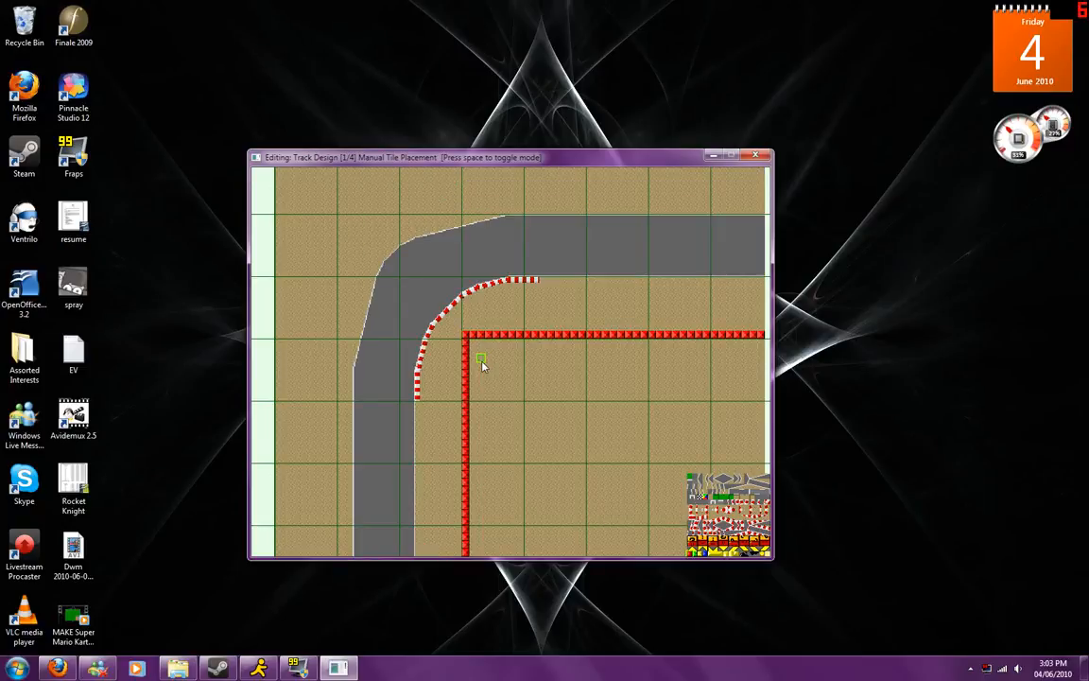
Cover the leftover road piece in the map's upper-left corner with copied terrain
{"action": "scroll", "coordinate": [482, 361], "scroll_direction": "down", "scroll_amount": 3}
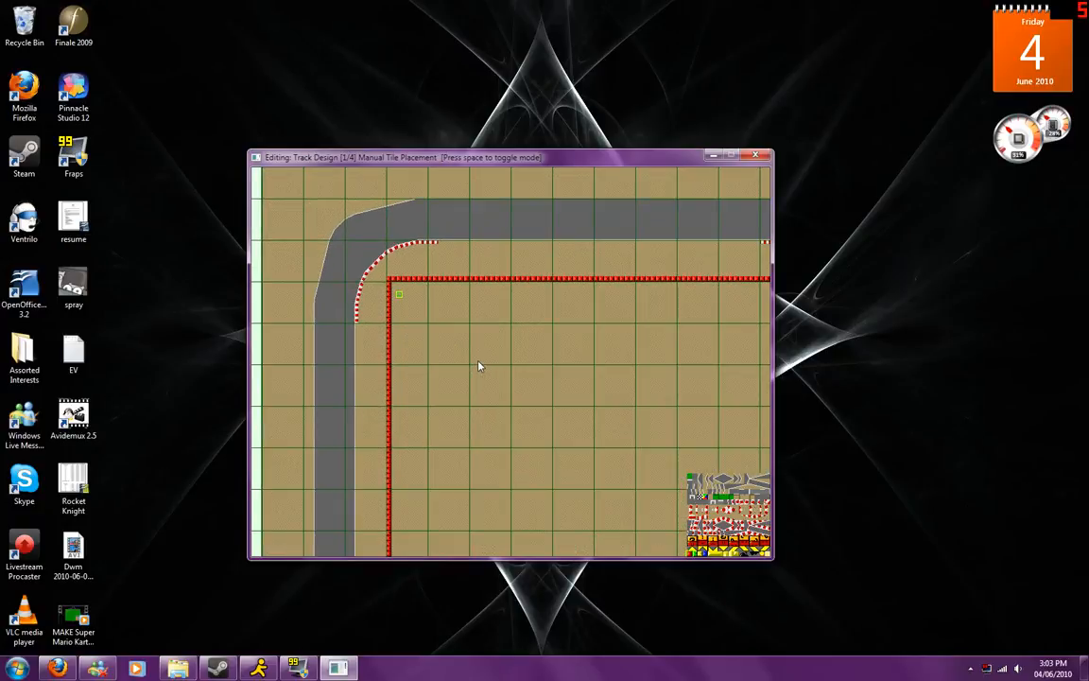
{"action": "scroll", "coordinate": [475, 366], "scroll_direction": "down", "scroll_amount": 2}
{"action": "scroll", "coordinate": [470, 364], "scroll_direction": "down", "scroll_amount": 1}
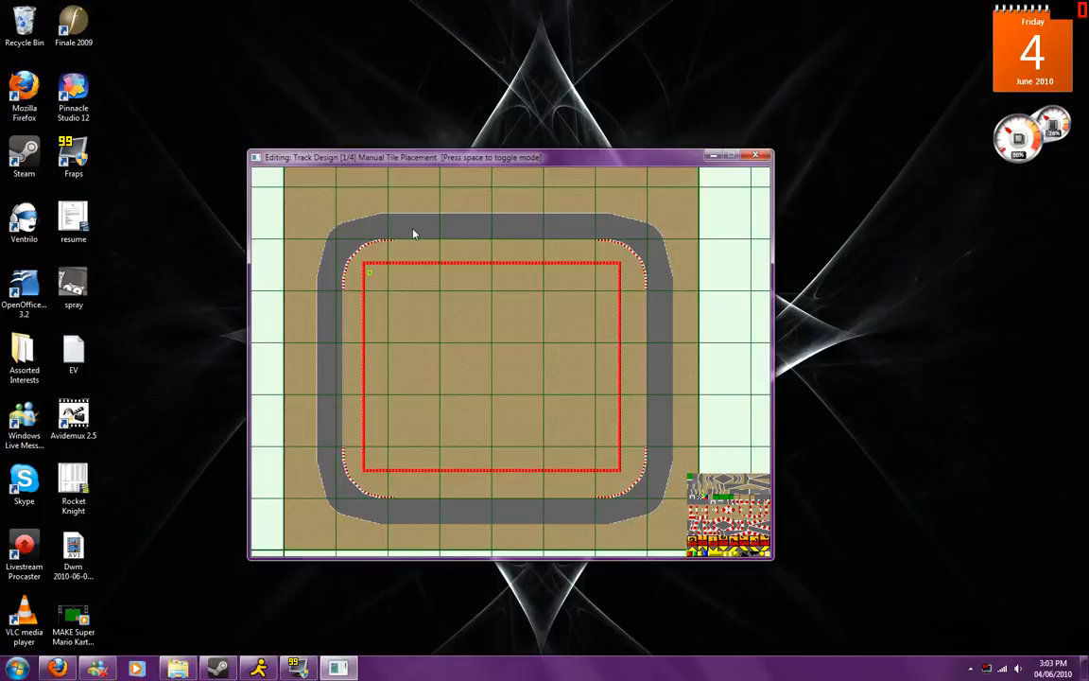
{"action": "key", "text": "Left"}
{"action": "key", "text": "Up"}
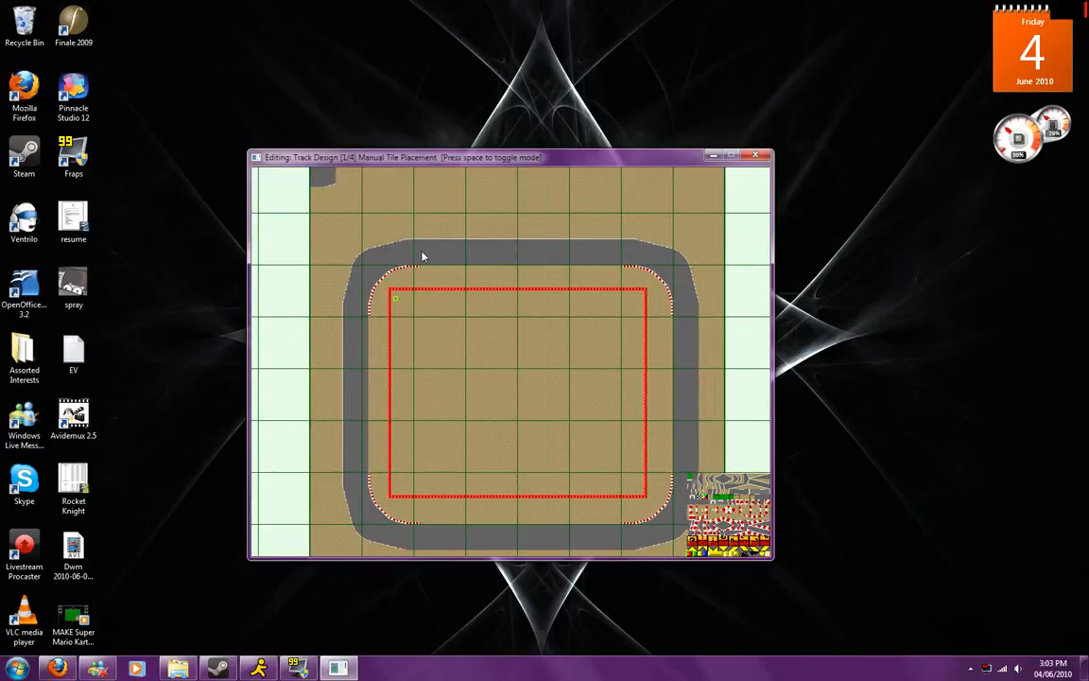
{"action": "key", "text": "Left"}
{"action": "key", "text": "Up"}
{"action": "key", "text": "Up"}
{"action": "key", "text": "Right"}
{"action": "key", "text": "Down"}
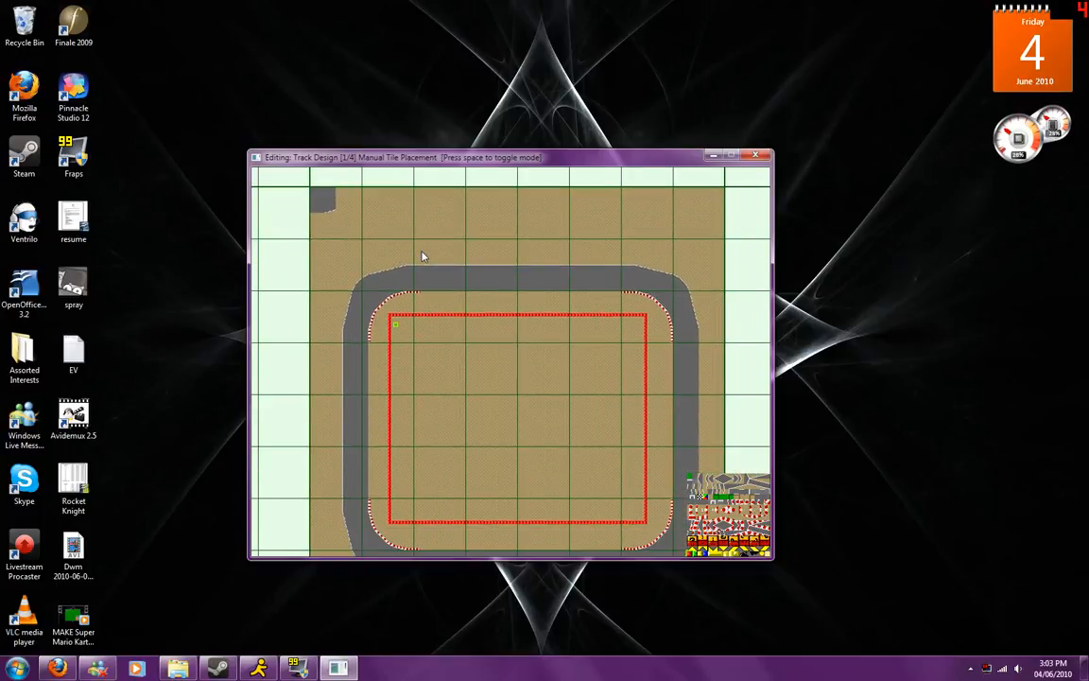
{"action": "key", "text": "Right"}
{"action": "key", "text": "Down"}
{"action": "key", "text": "Up"}
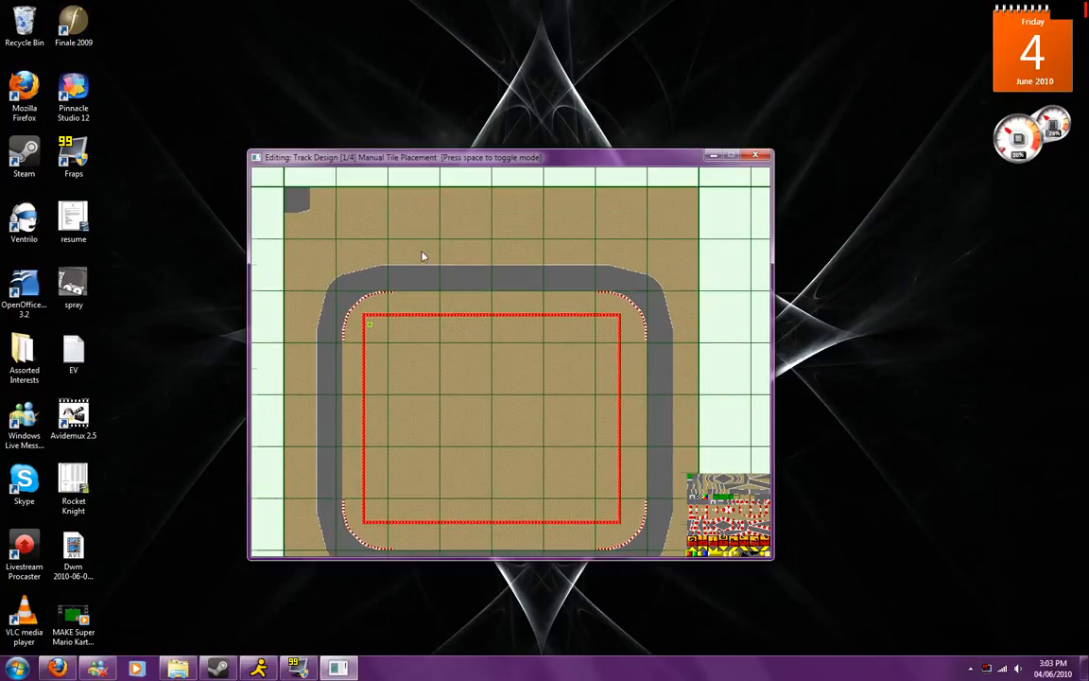
{"action": "key", "text": "Down"}
{"action": "key", "text": "Down"}
{"action": "scroll", "coordinate": [423, 255], "scroll_direction": "up", "scroll_amount": 3}
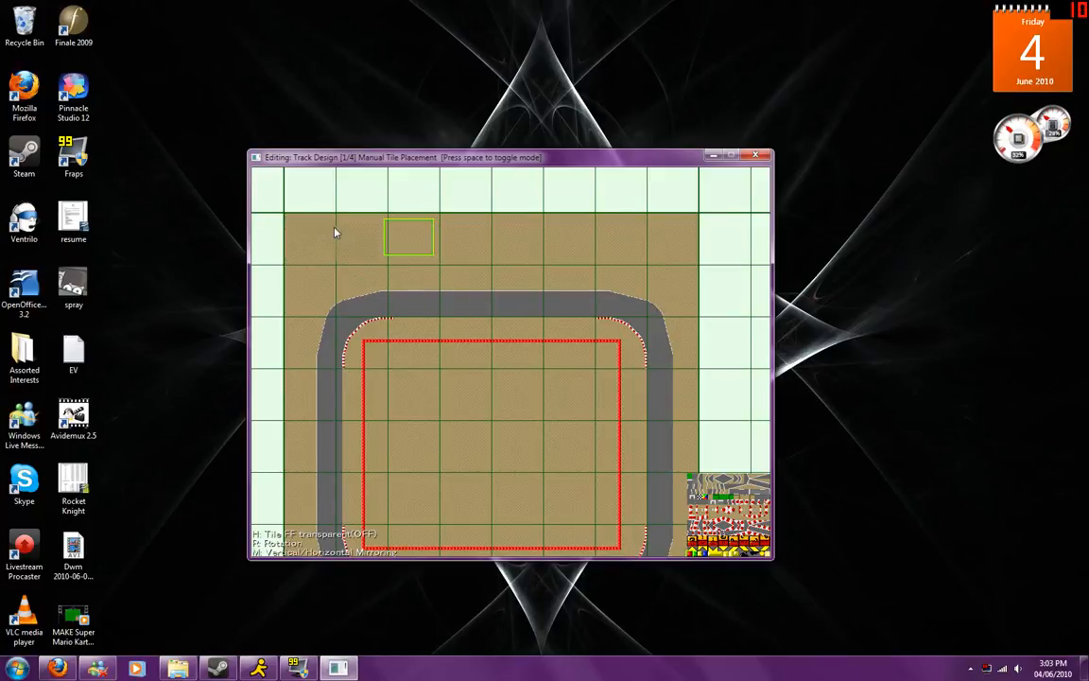
{"action": "scroll", "coordinate": [532, 309], "scroll_direction": "down", "scroll_amount": 1}
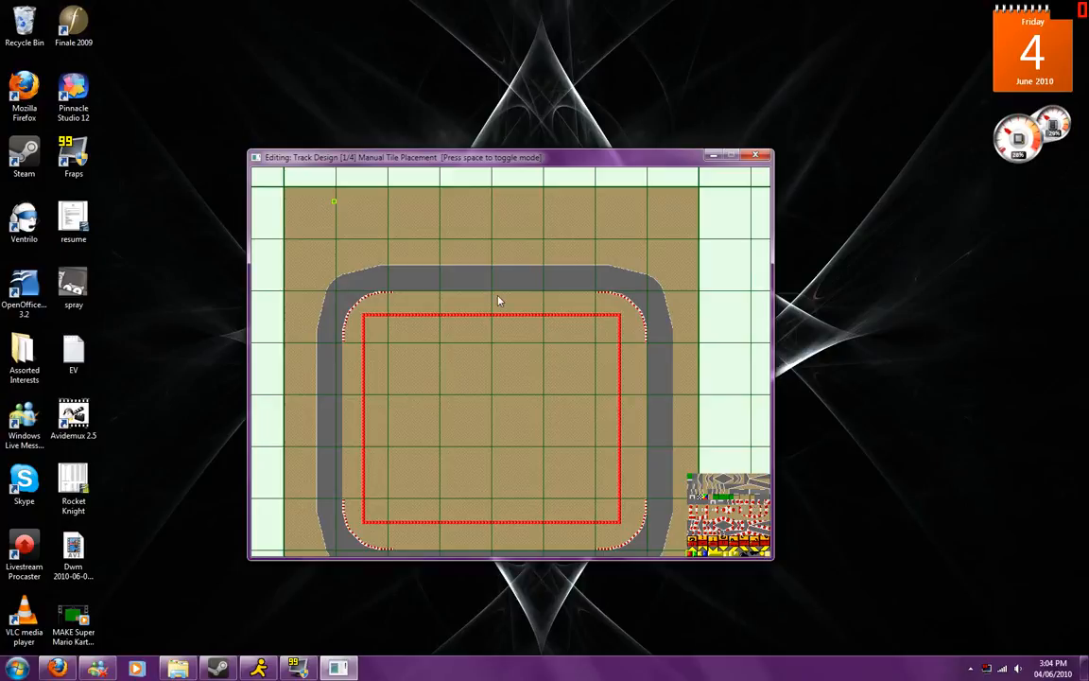
{"action": "key", "text": "Down"}
{"action": "key", "text": "Right"}
{"action": "key", "text": "Down"}
{"action": "key", "text": "Left"}
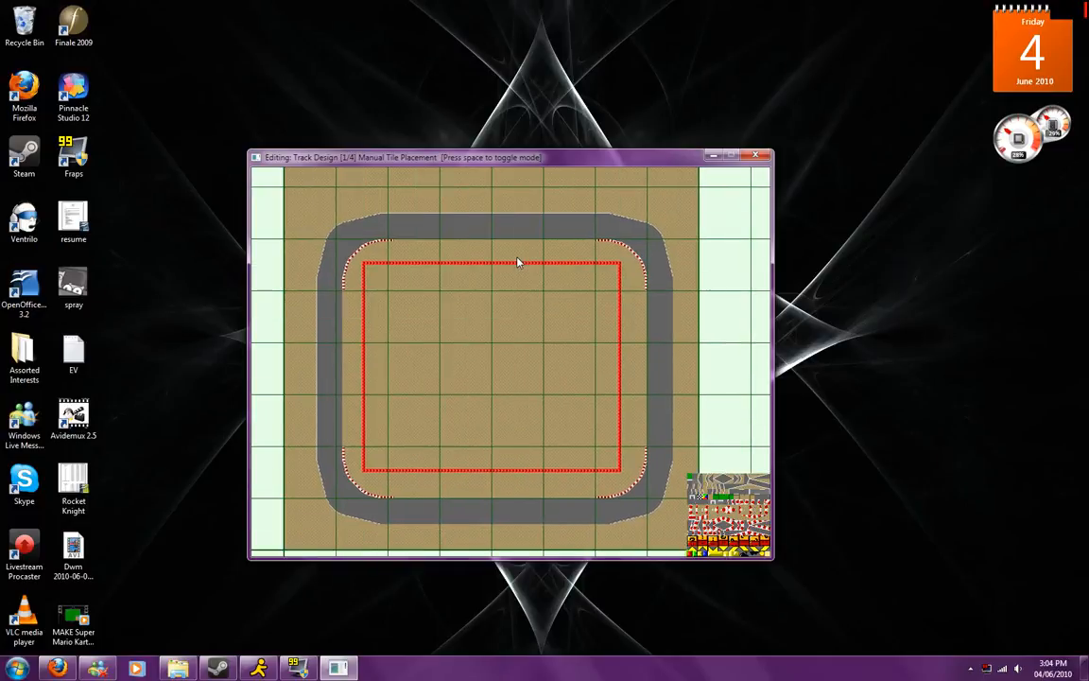